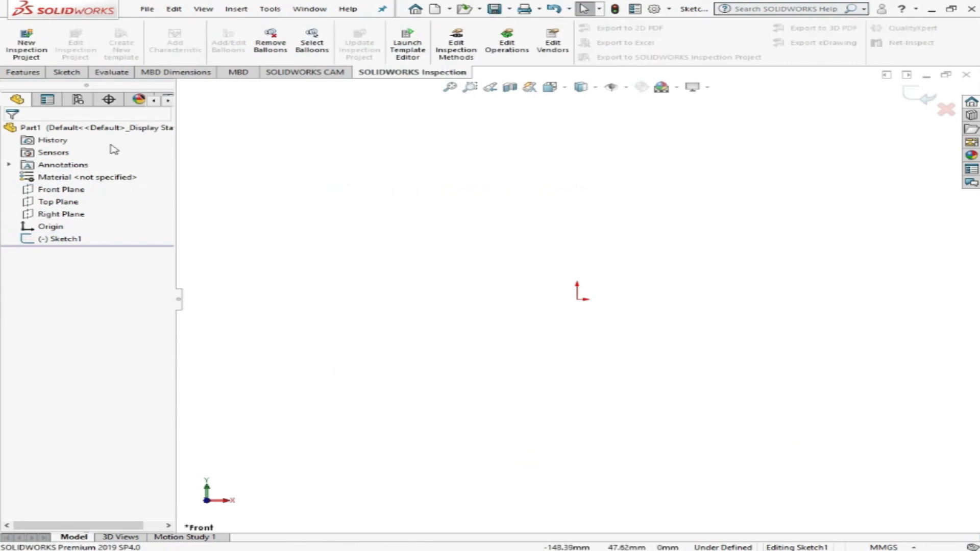
Step: Sketch a 58 mm horizontal line rightward from the origin, a tangent arc down, a line about 162 mm back left, and a tangent arc up
left_click(77, 71)
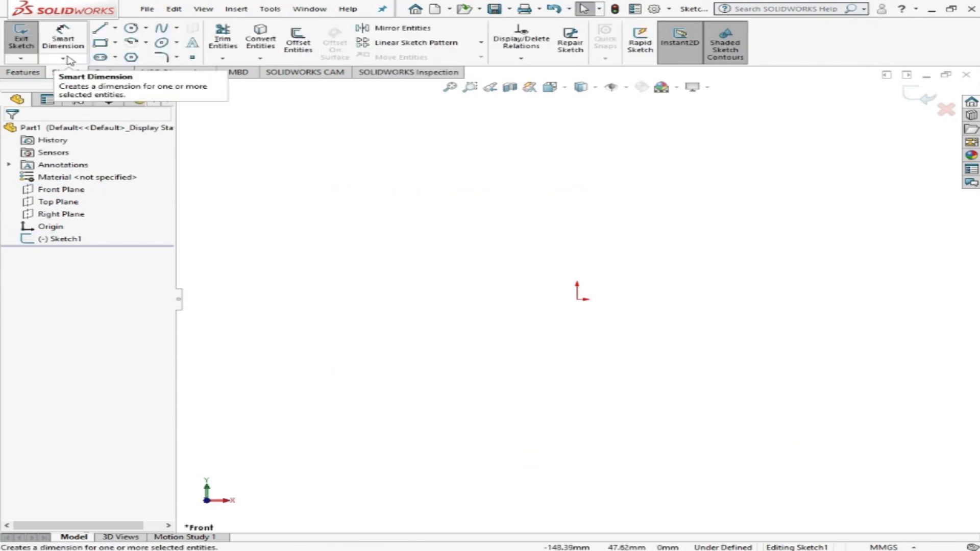
left_click(100, 28)
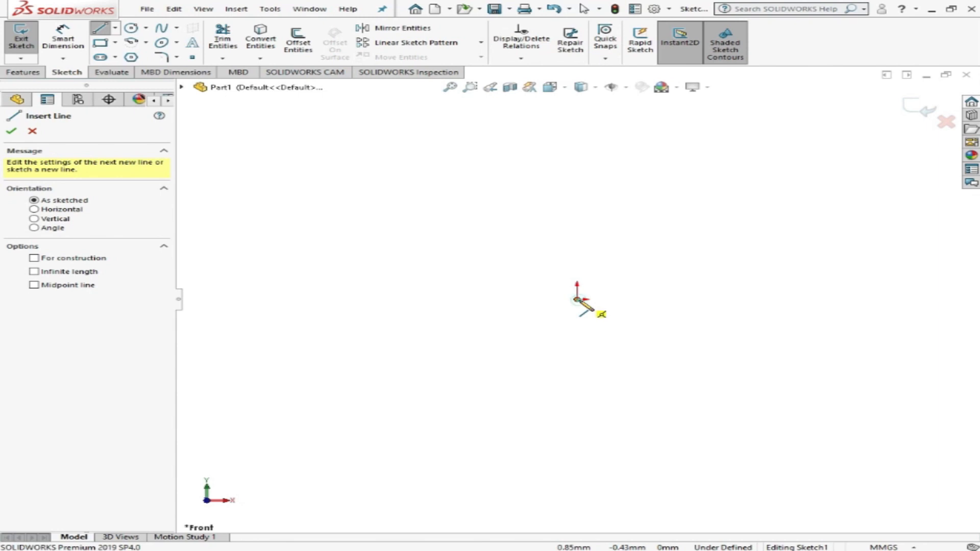
left_click(577, 300)
left_click(733, 299)
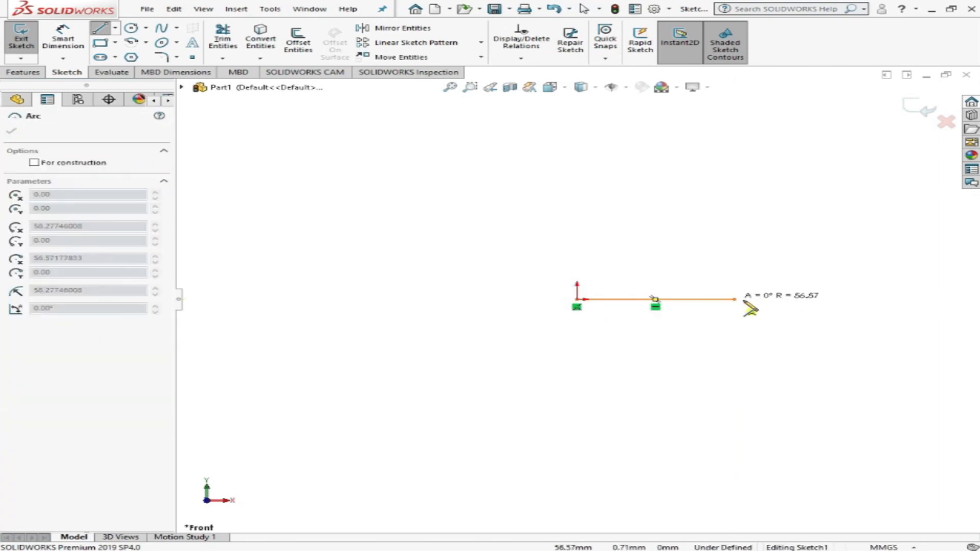
left_click(734, 383)
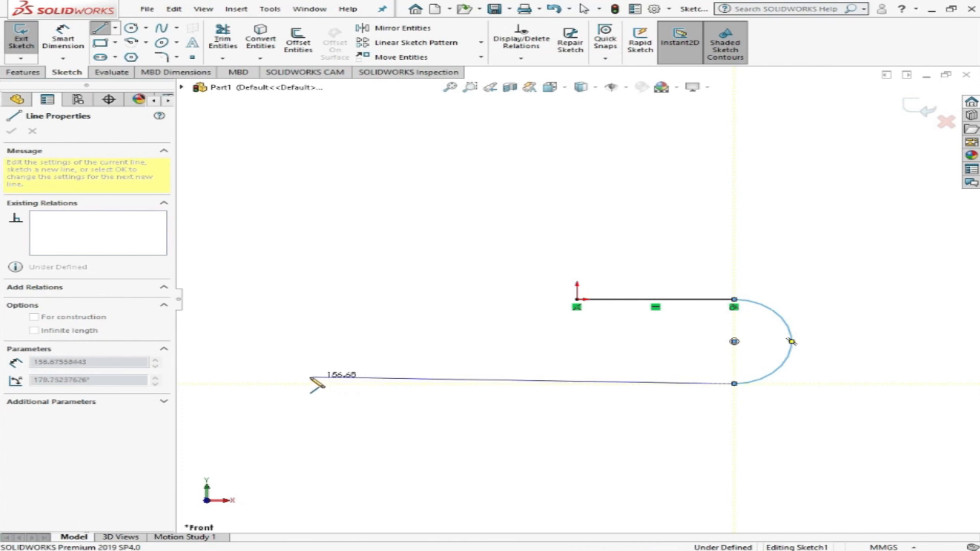
left_click(296, 383)
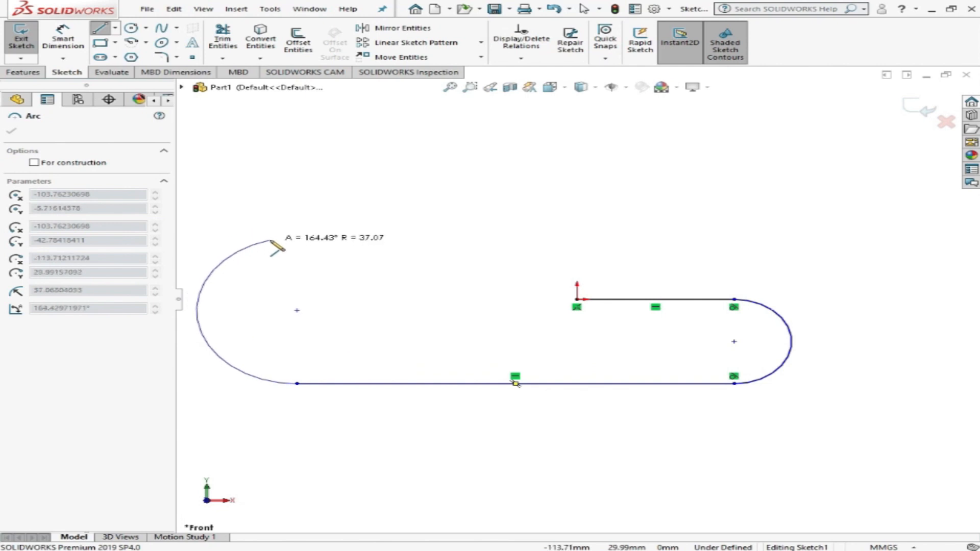
left_click(297, 238)
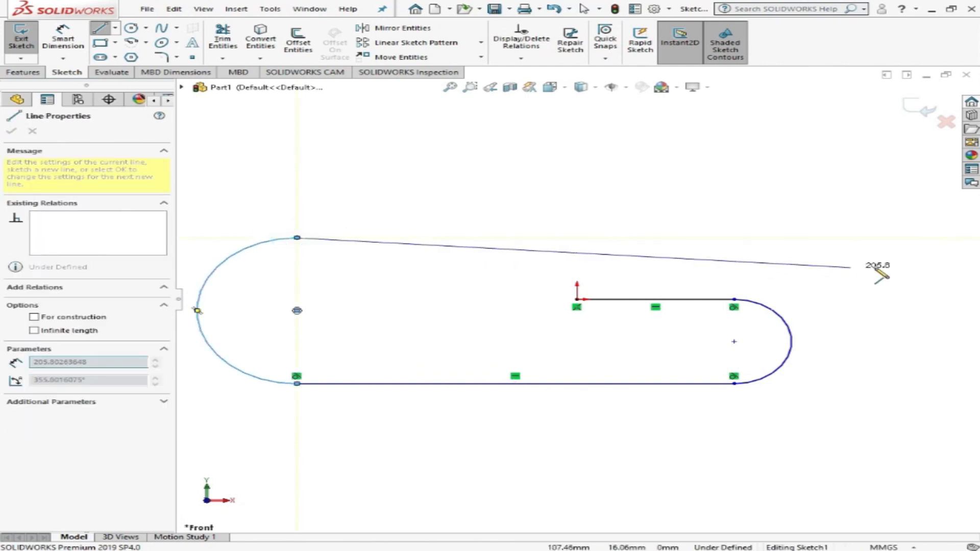
Step: Continue with a horizontal line about 241 mm long, a 180° tangent arc of about 66 mm radius, and an open-ended lower line back left
scroll(834, 238, "up", 4)
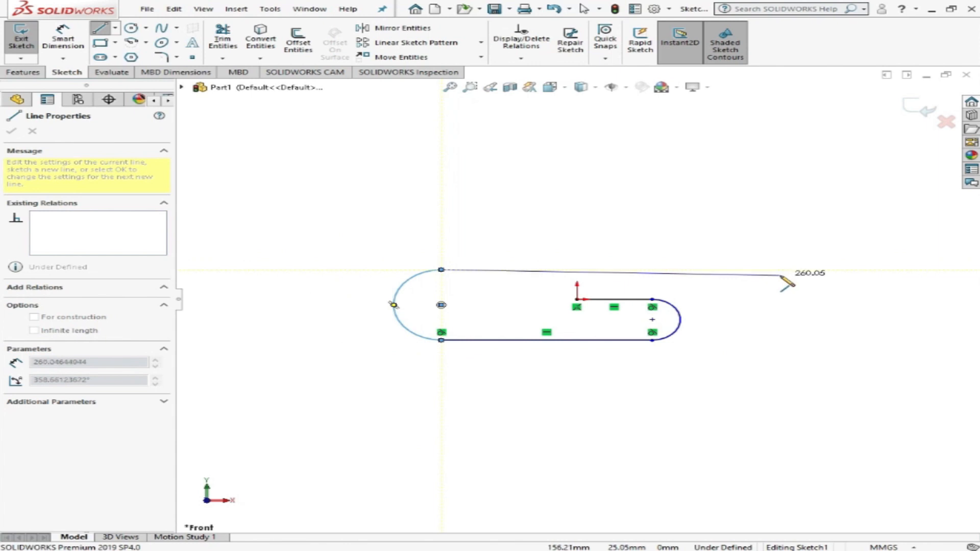
left_click(754, 269)
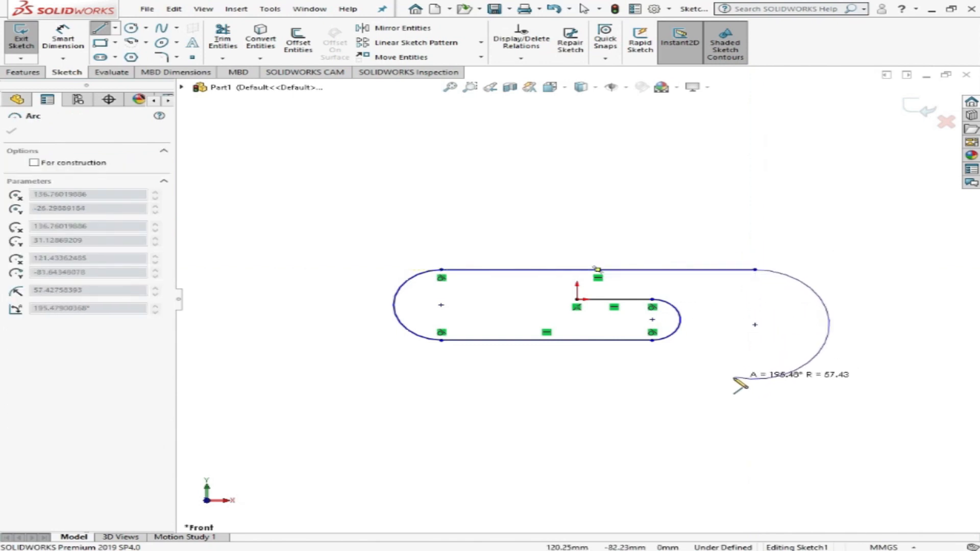
left_click(754, 395)
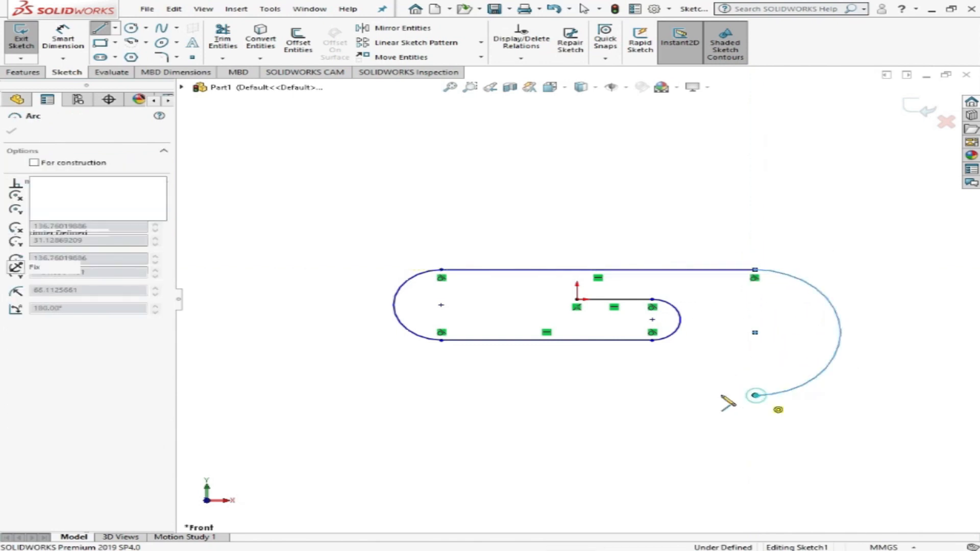
left_click(546, 395)
key("Escape")
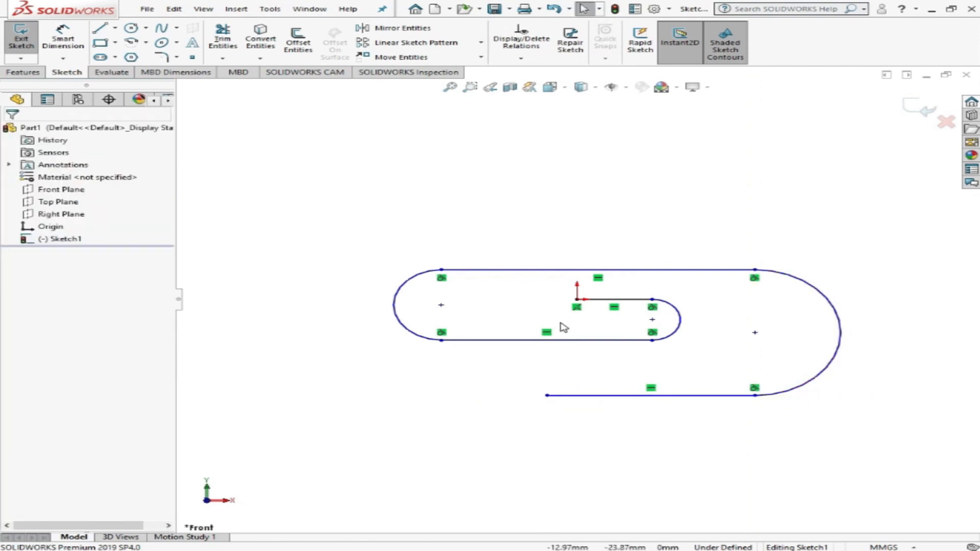
Step: Add a vertical relation between the origin endpoint of the inner line and the free endpoint of the lowest line
scroll(561, 327, "down", 2)
left_click(581, 294)
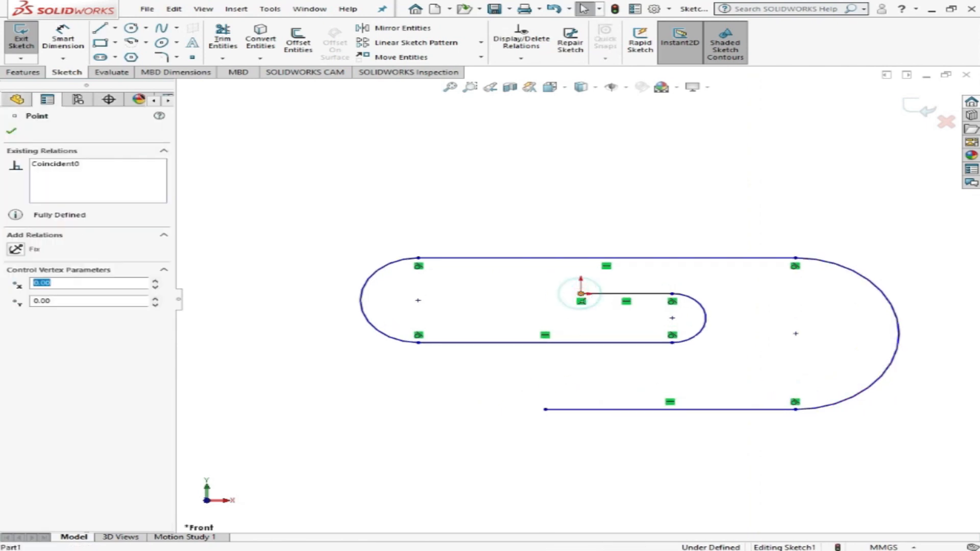
left_click(545, 409, "ctrl")
left_click(611, 360)
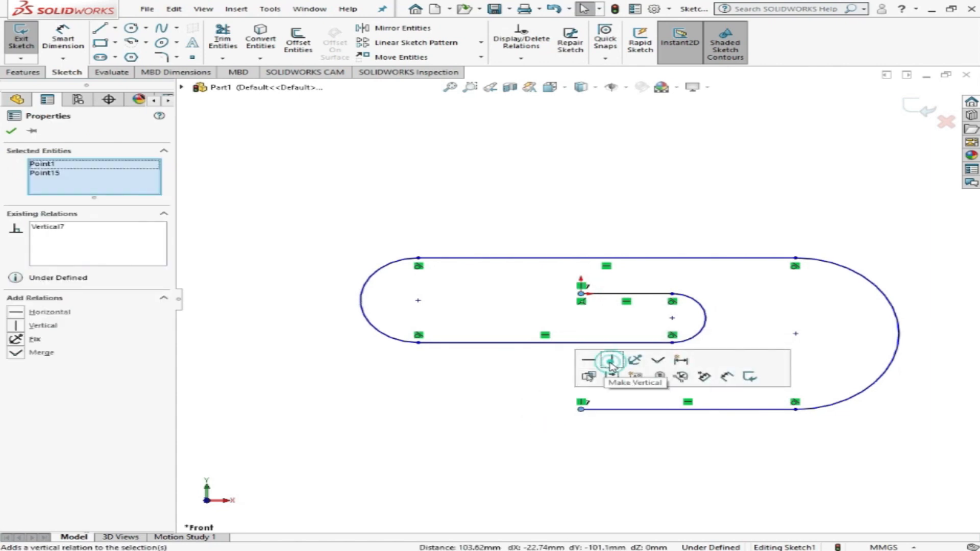
Step: Dimension the horizontal distance from the origin to the large outer arc's centre as 14 mm
scroll(558, 350, "up", 1)
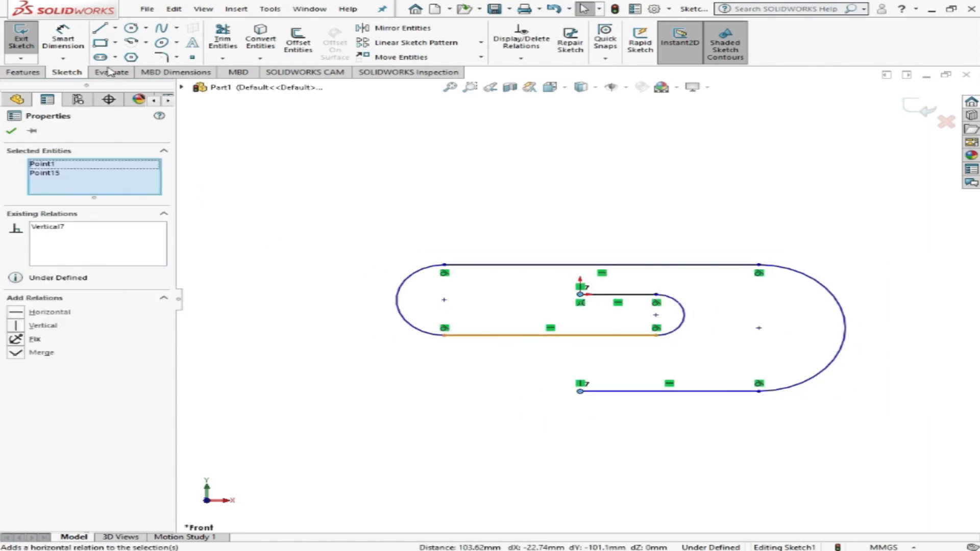
left_click(65, 42)
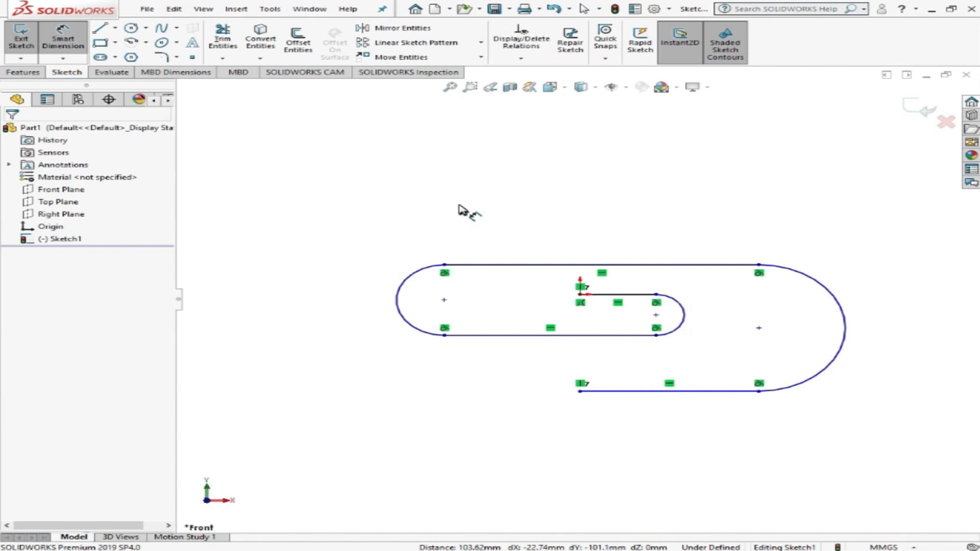
left_click(579, 295)
left_click(759, 327)
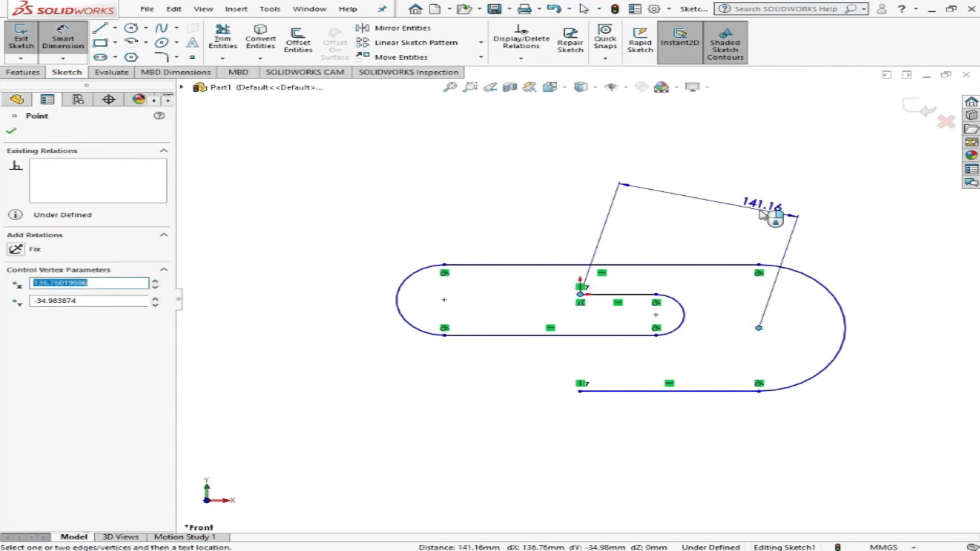
left_click(650, 210)
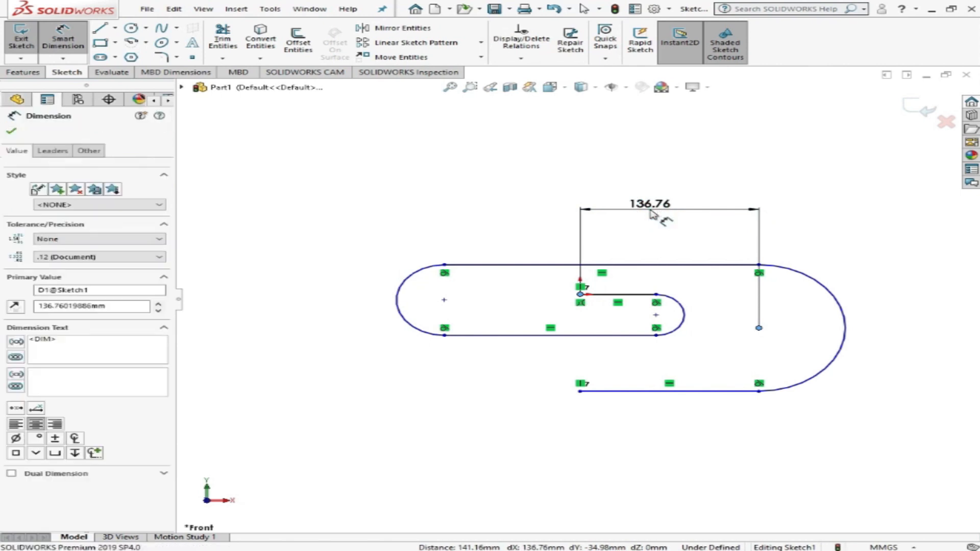
type("14")
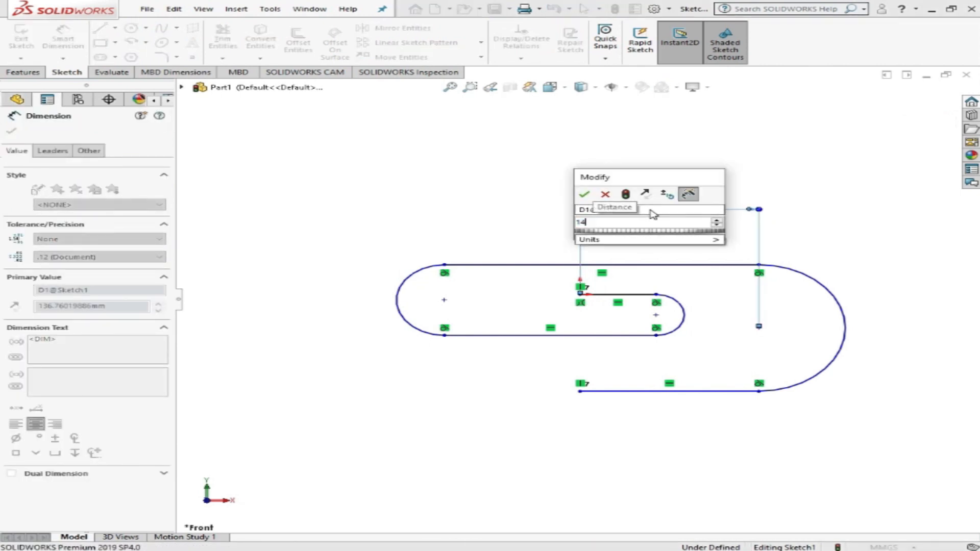
key("Return")
key("Escape")
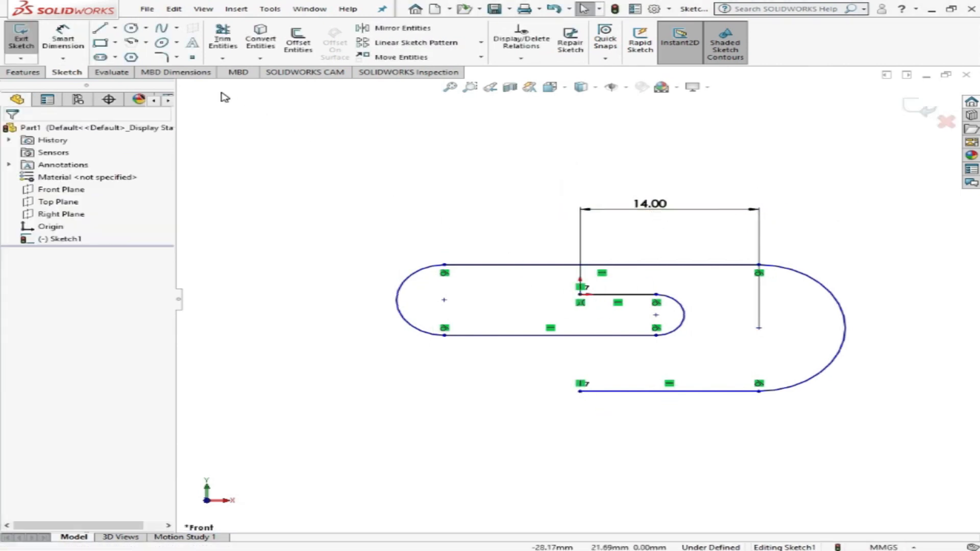
Step: Dimension the gap between the uppermost line and the inner line starting at the origin as 1.13 mm
left_click(63, 38)
scroll(516, 263, "up", 1)
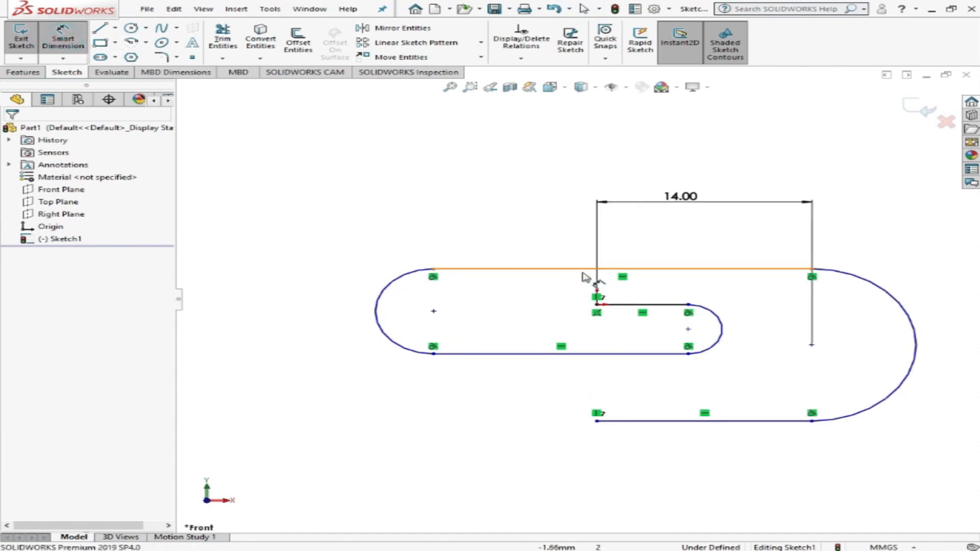
left_click(653, 271)
left_click(612, 305)
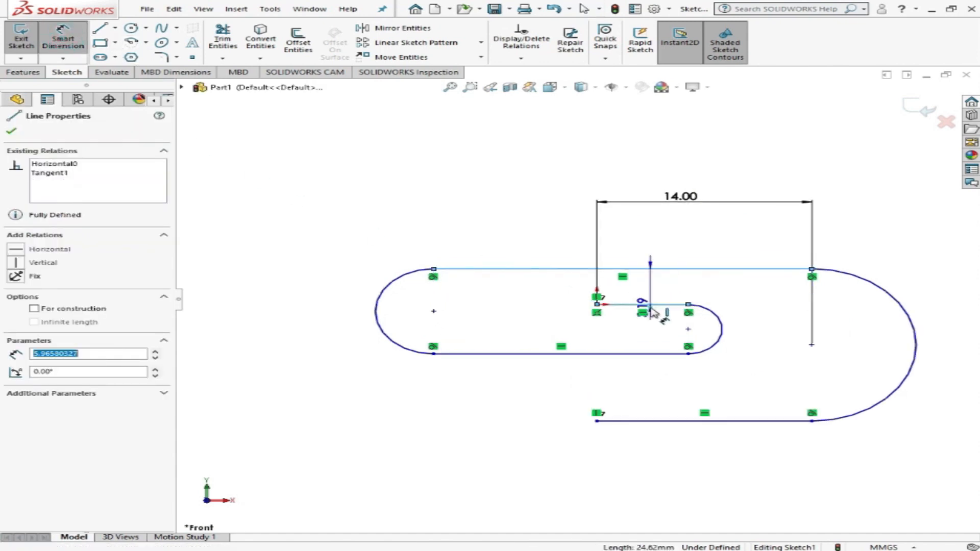
left_click(497, 296)
type("1.13")
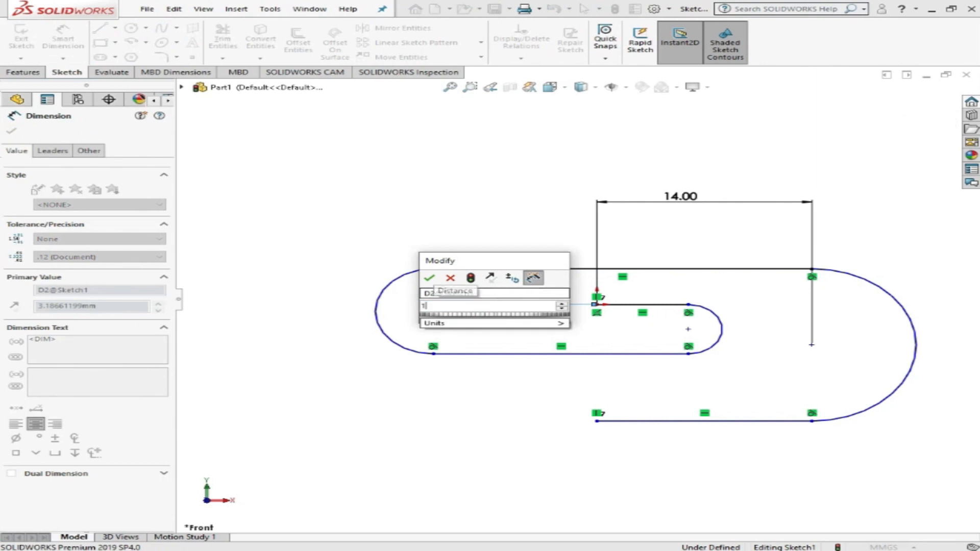
key("Return")
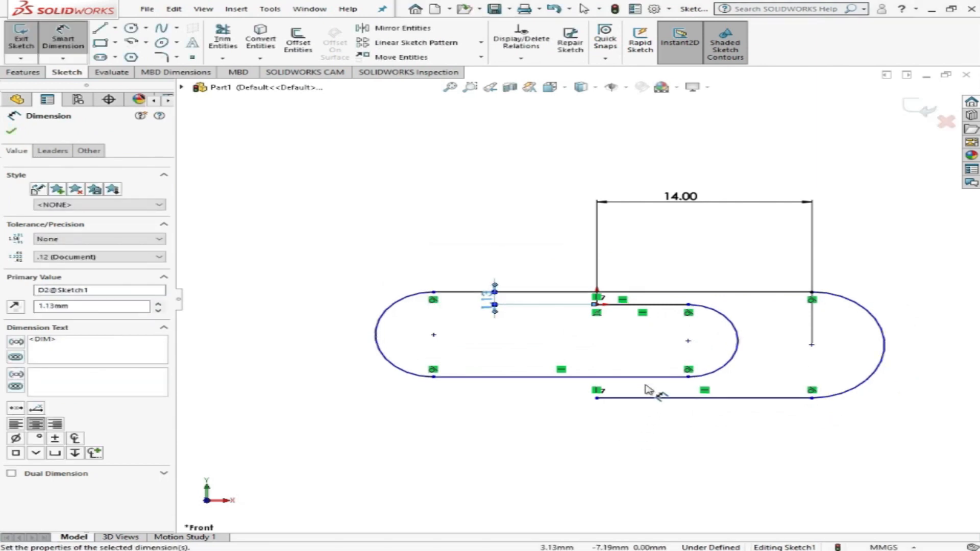
Step: Dimension the gap between the two lower horizontal lines as 1.13 mm
left_click(644, 378)
left_click(656, 398)
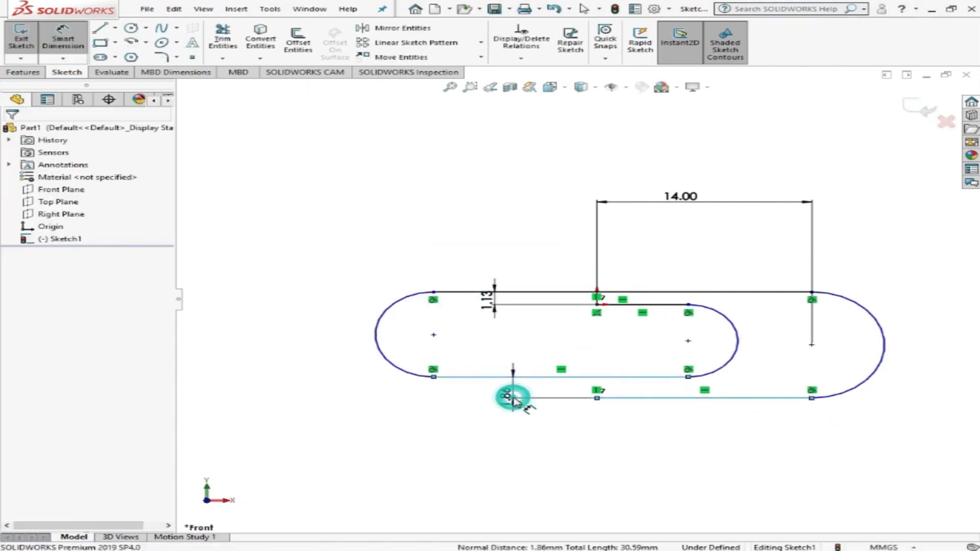
left_click(511, 397)
type("1.13")
key("Return")
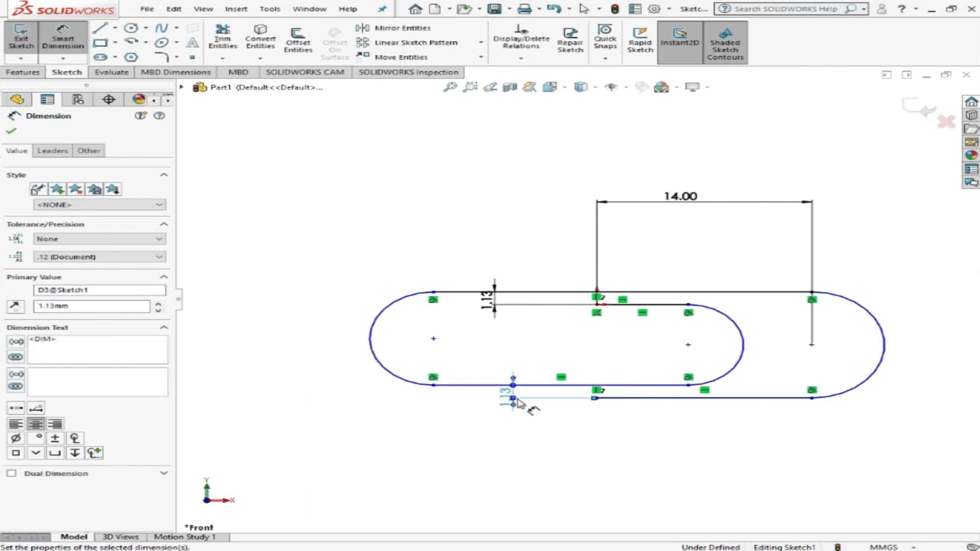
key("Escape")
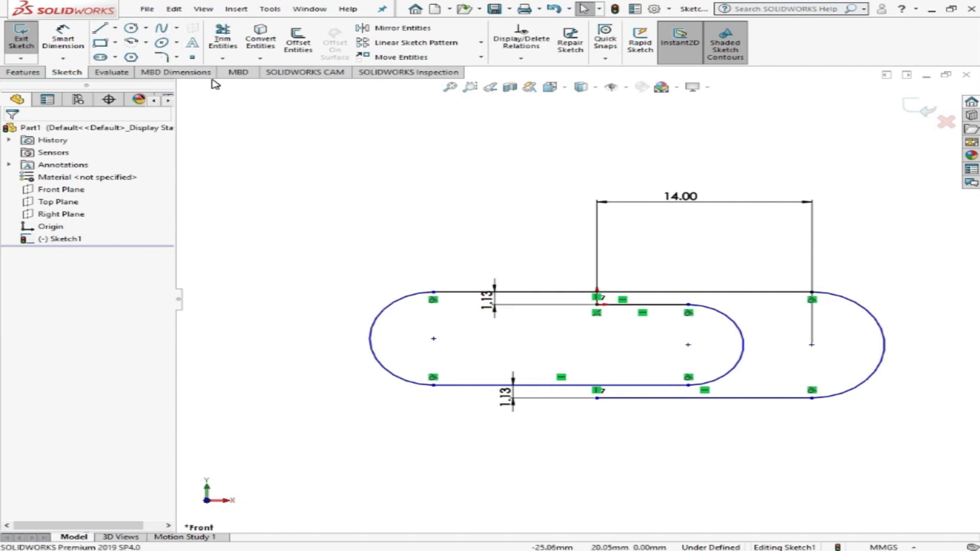
Step: Dimension the horizontal distance from the left arc's centre to the origin as 6 mm
left_click(63, 38)
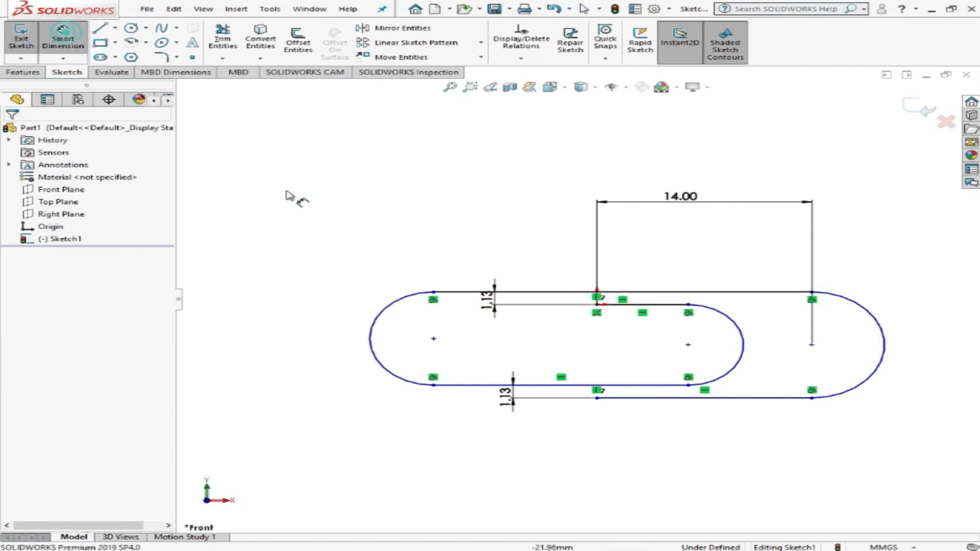
left_click(433, 338)
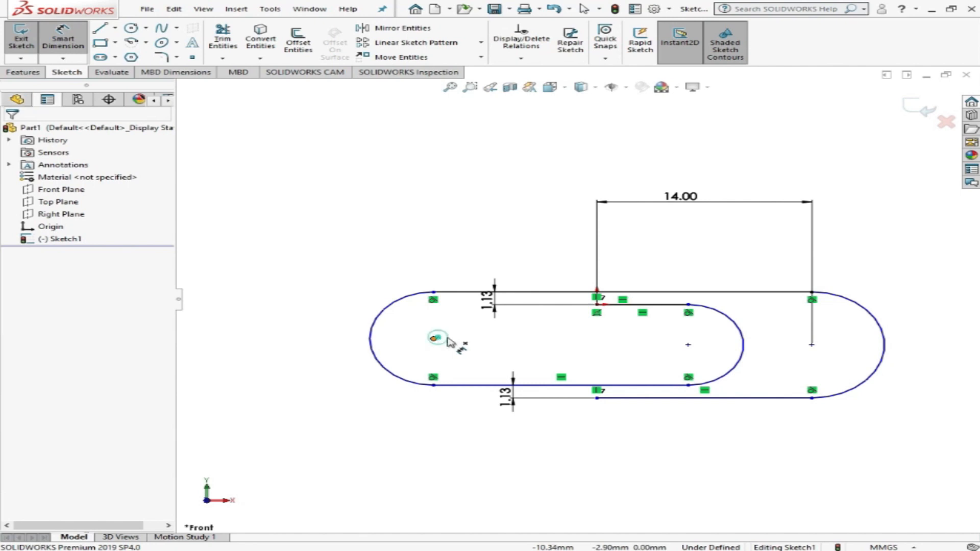
left_click(597, 305)
left_click(491, 250)
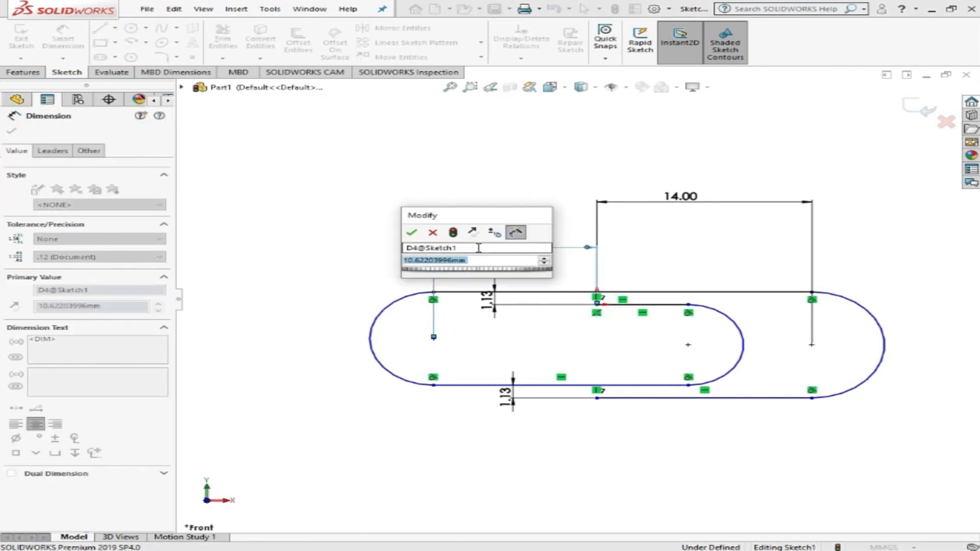
type("6")
key("Return")
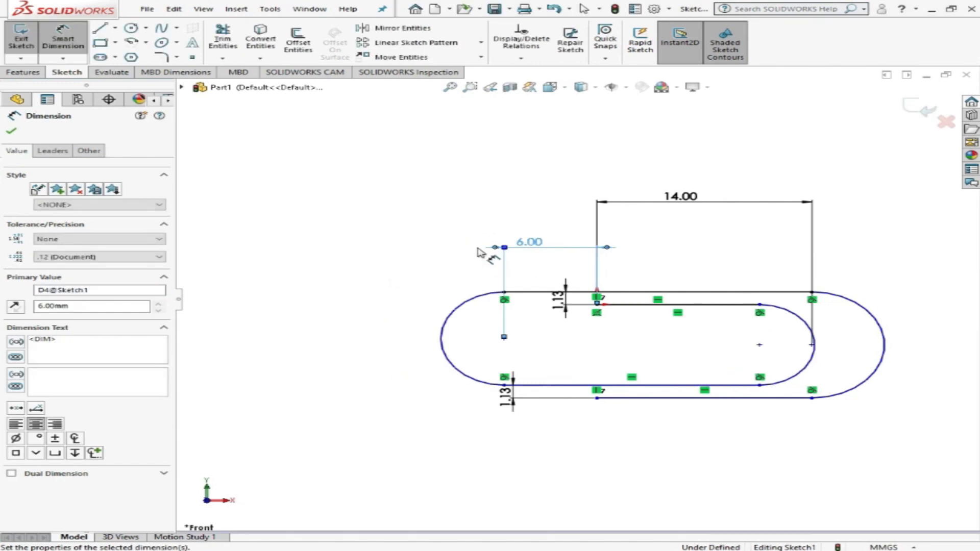
Step: Dimension the horizontal distance between the centres of the inner and outer right-hand arcs as 6 mm
left_click(760, 346)
left_click(809, 349)
left_click(804, 449)
type("6")
key("Return")
key("Escape")
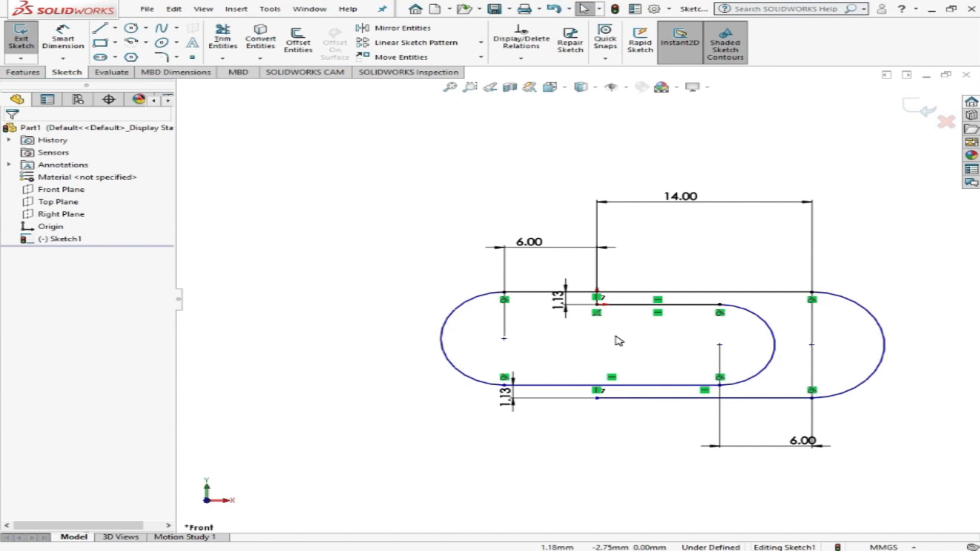
Step: Dimension the vertical distance between the inner loop's upper and lower horizontal lines as 4 mm
left_click(63, 41)
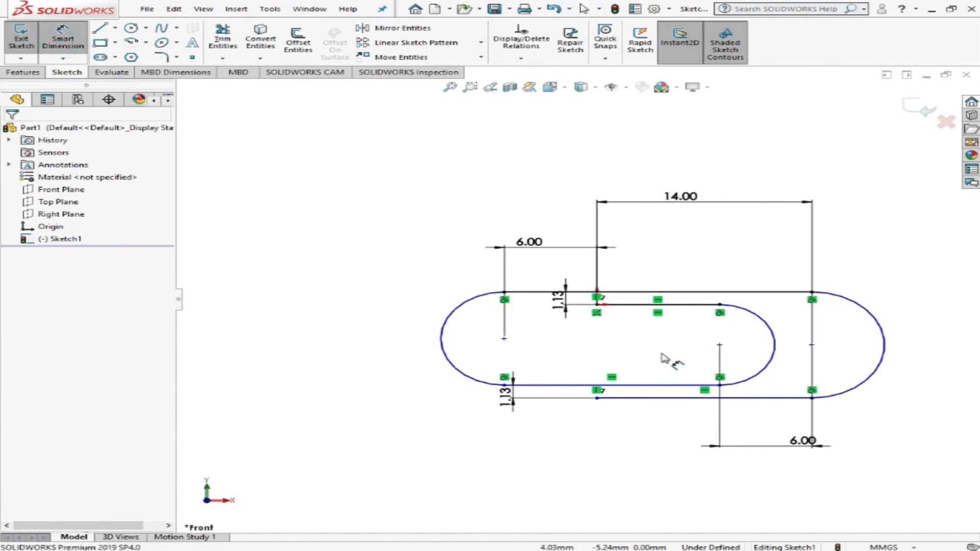
left_click(637, 305)
left_click(642, 386)
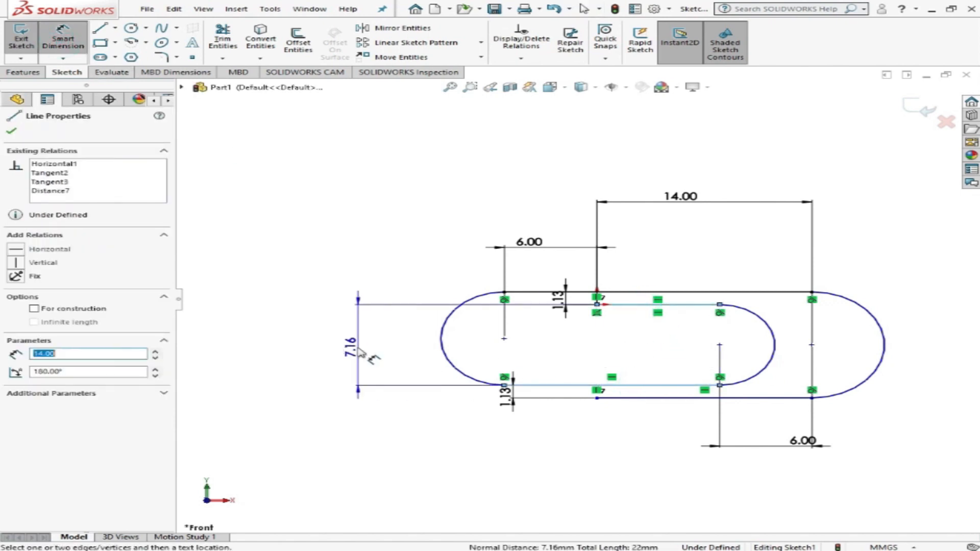
left_click(357, 347)
type("4mm")
key("Return")
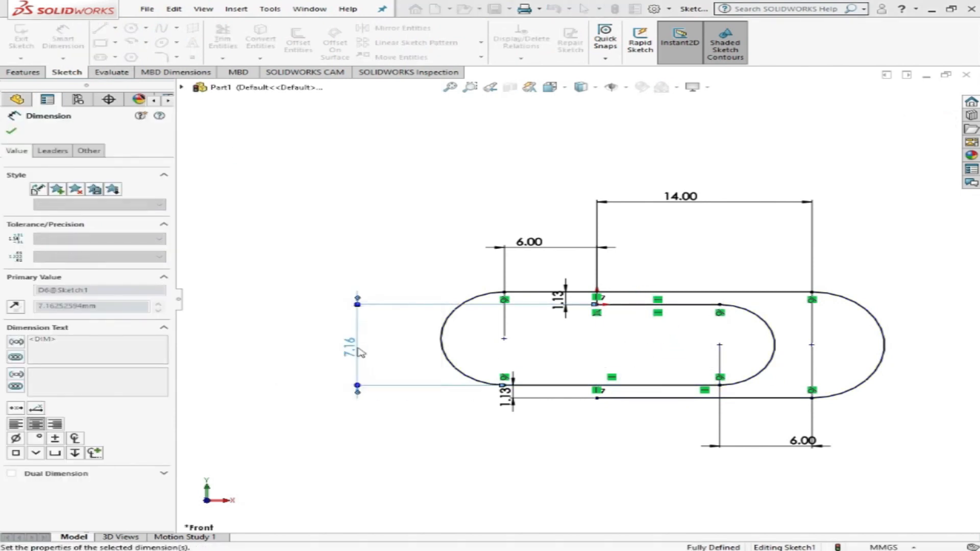
key("Escape")
key("f")
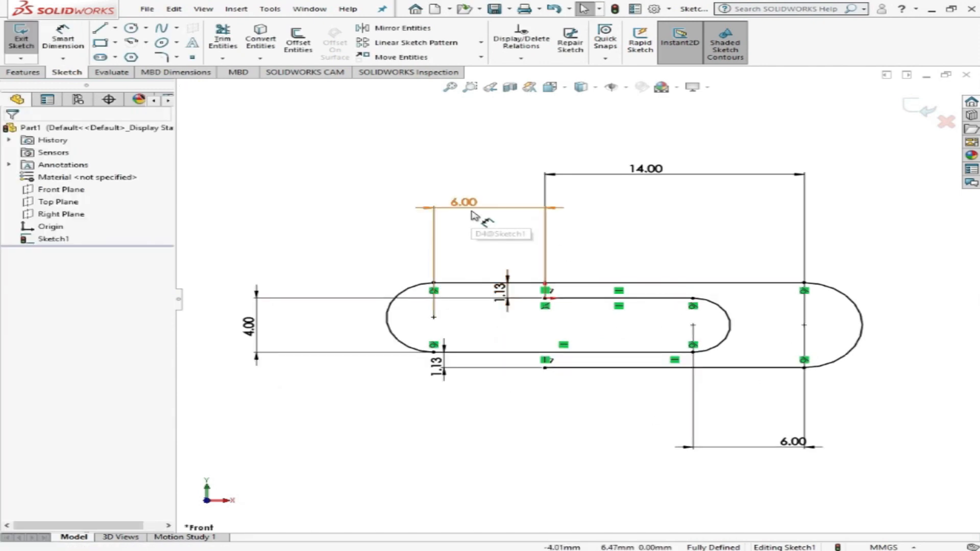
Step: Exit the finished paper-clip path sketch and clear the selection
left_click(919, 108)
left_click(819, 122)
scroll(790, 142, "up", 1)
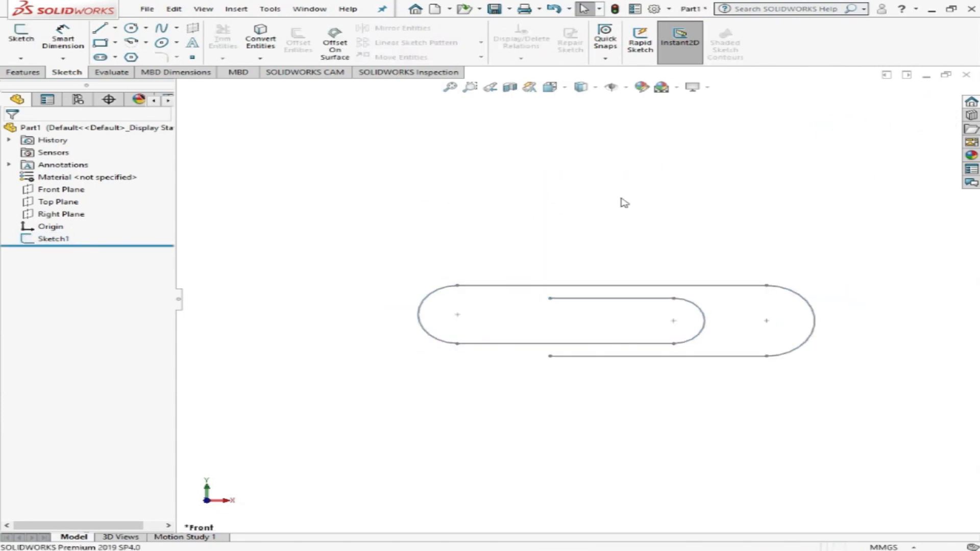
Step: Sweep a circular profile of 0.5 mm diameter along the paper-clip path sketch
left_click(15, 70)
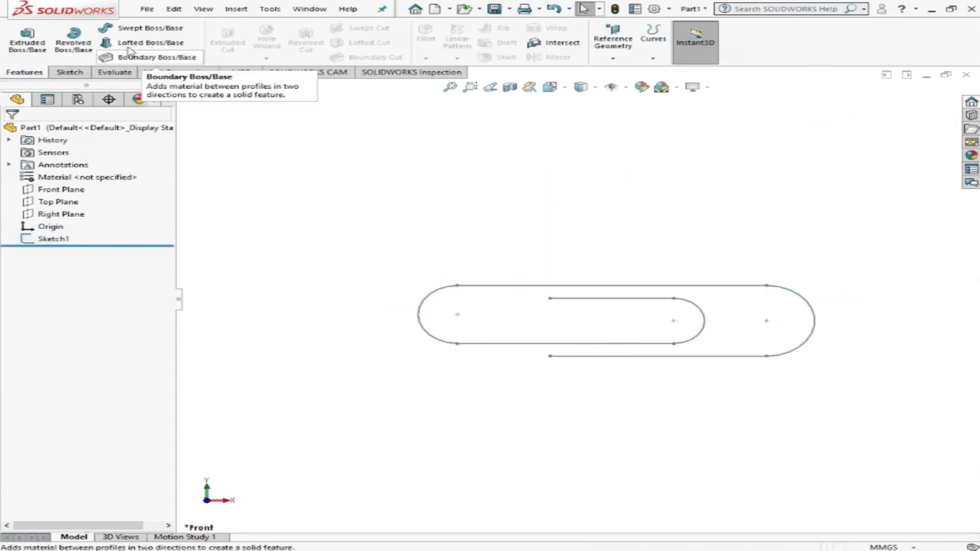
left_click(162, 29)
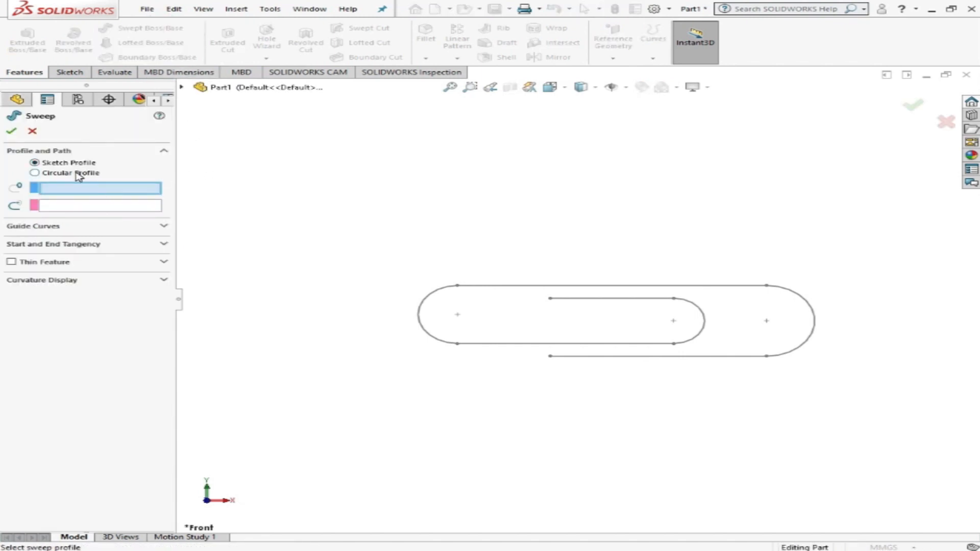
left_click(94, 206)
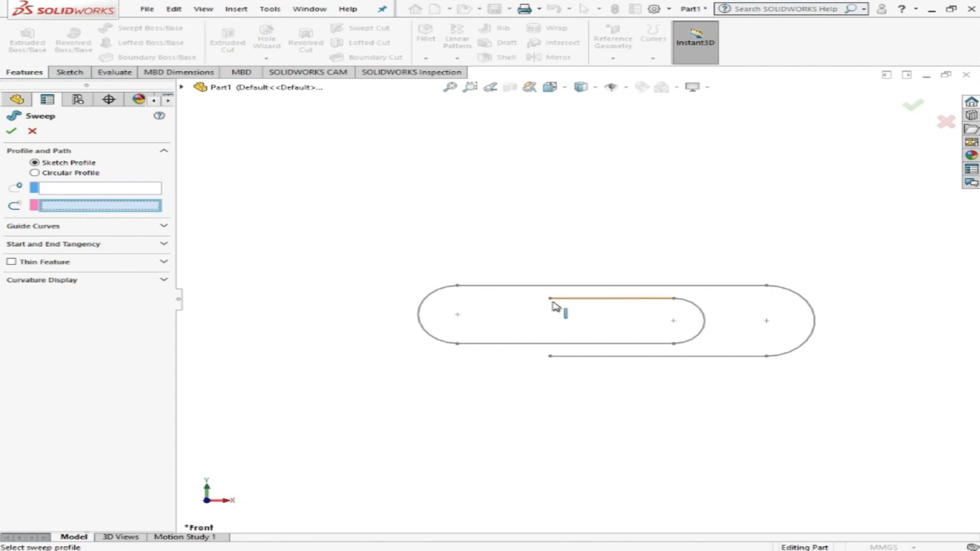
left_click(570, 300)
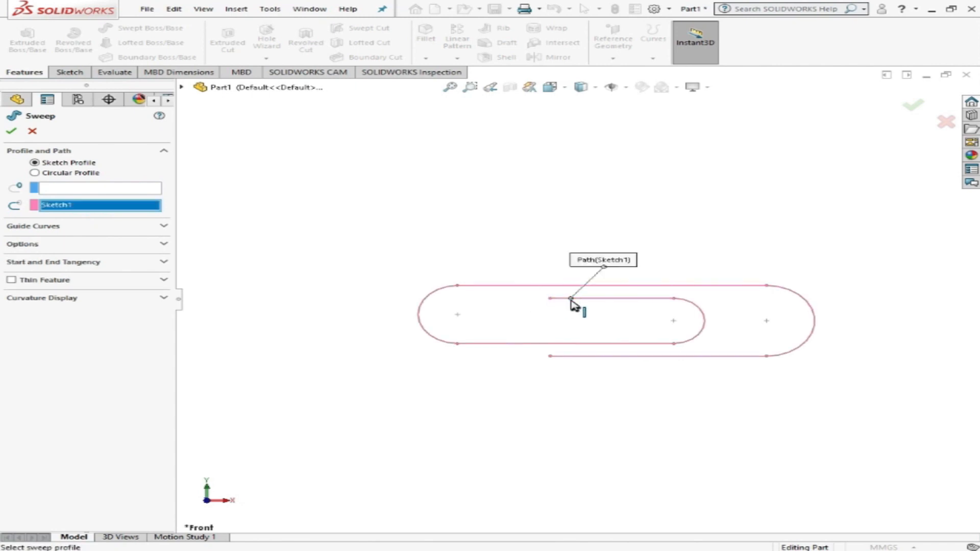
left_click(75, 189)
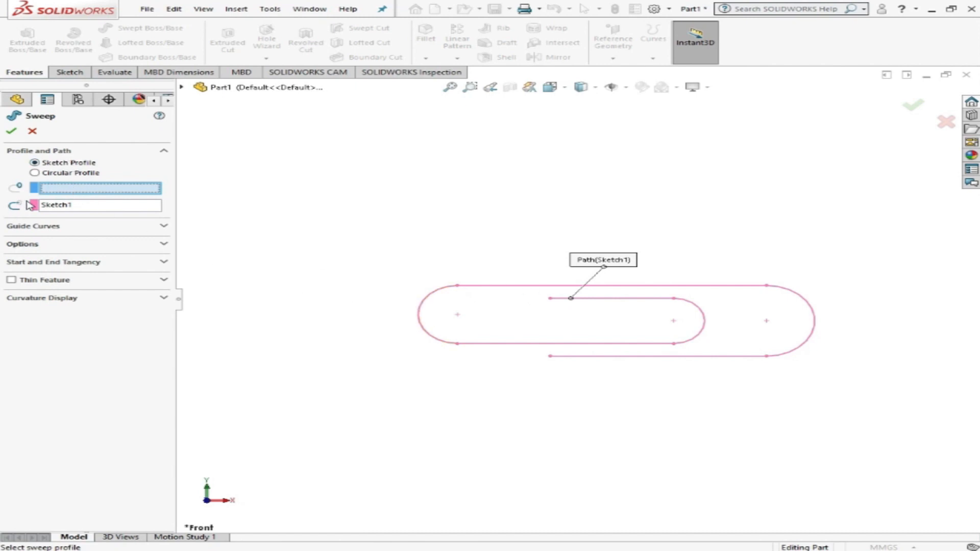
left_click(58, 171)
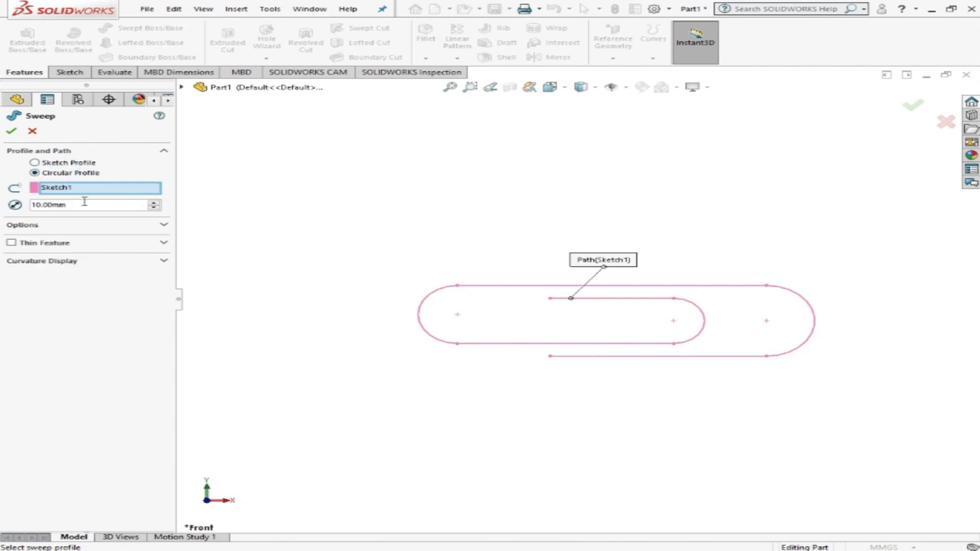
left_click(49, 204)
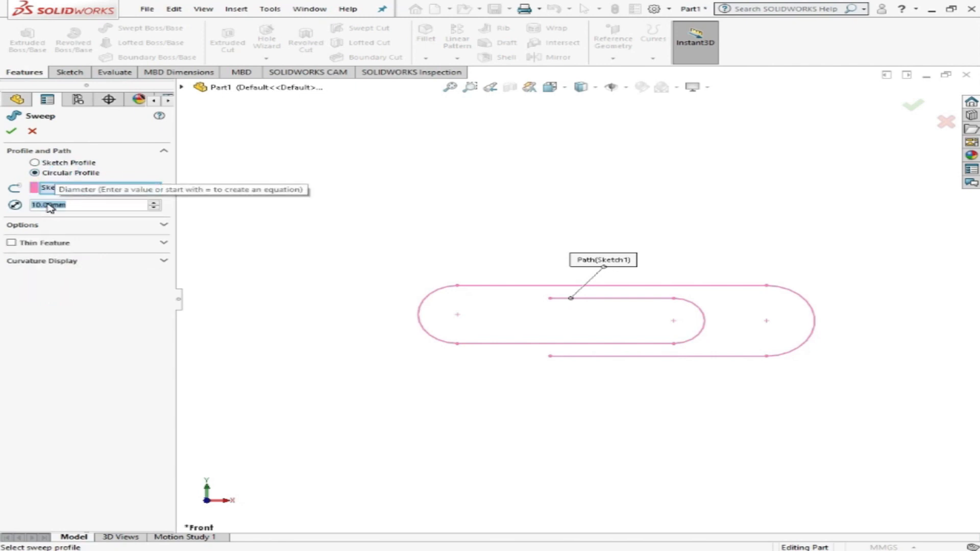
type("0.5")
key("Return")
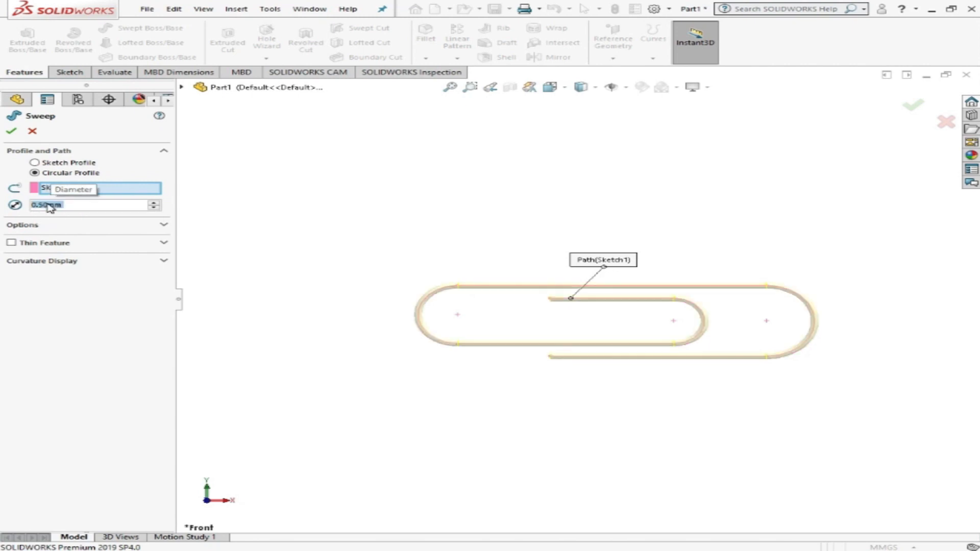
left_click(13, 132)
Step: Rotate the swept paper clip to an angled view and turn on the perspective display
scroll(500, 224, "up", 1)
right_click(507, 211)
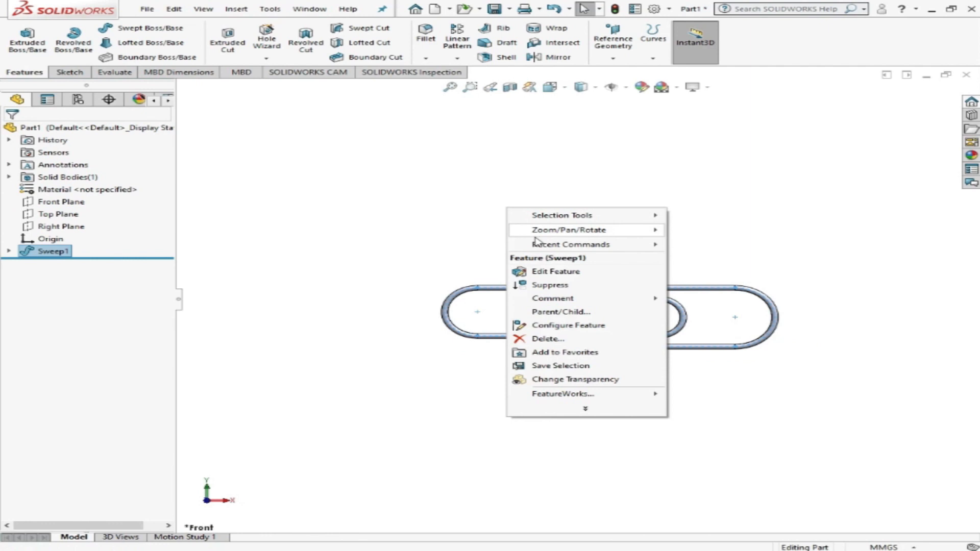
mouse_move(541, 229)
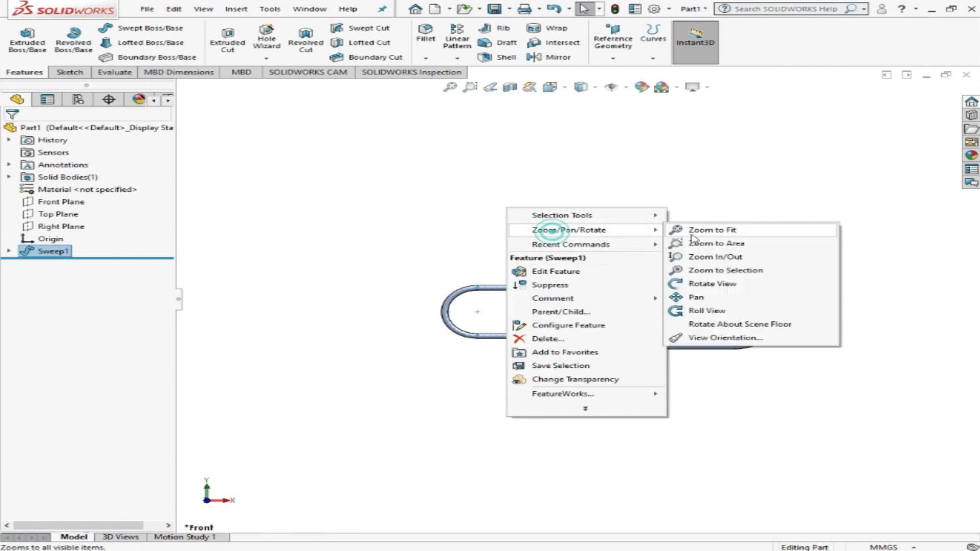
left_click(740, 285)
left_click_drag(579, 300, 720, 301)
scroll(591, 310, "down", 5)
scroll(590, 310, "down", 2)
scroll(567, 327, "up", 6)
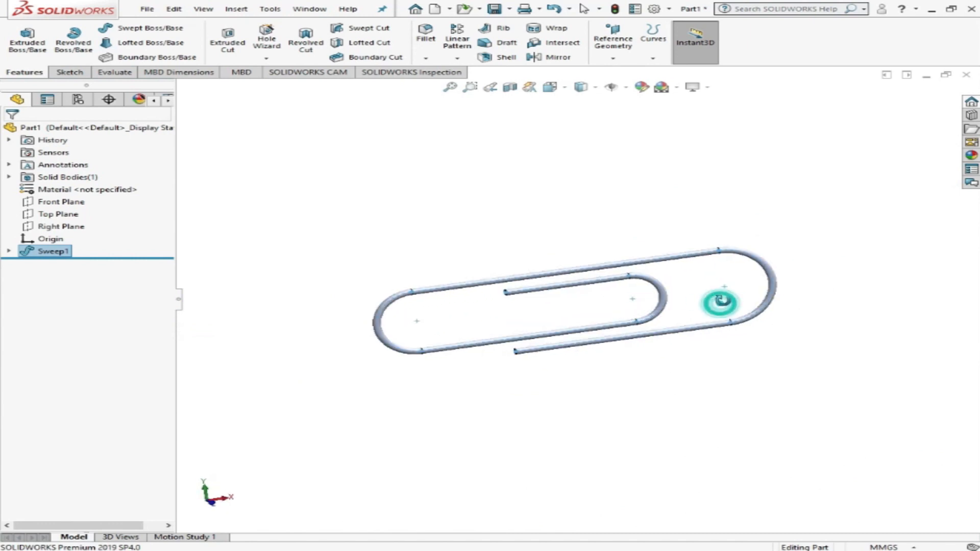
left_click(707, 87)
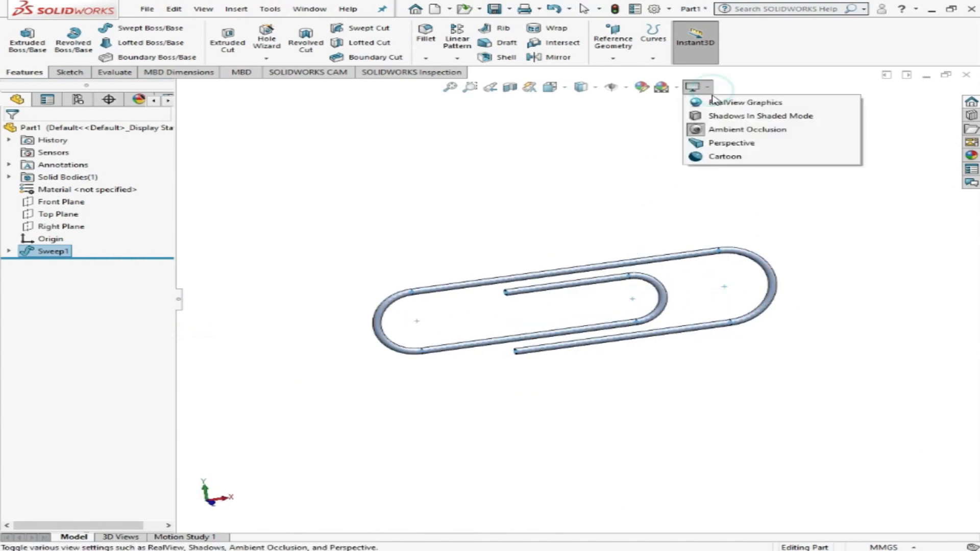
left_click(727, 144)
Step: Try the RealView graphics display on the paper clip
left_click(692, 87)
left_click(716, 107)
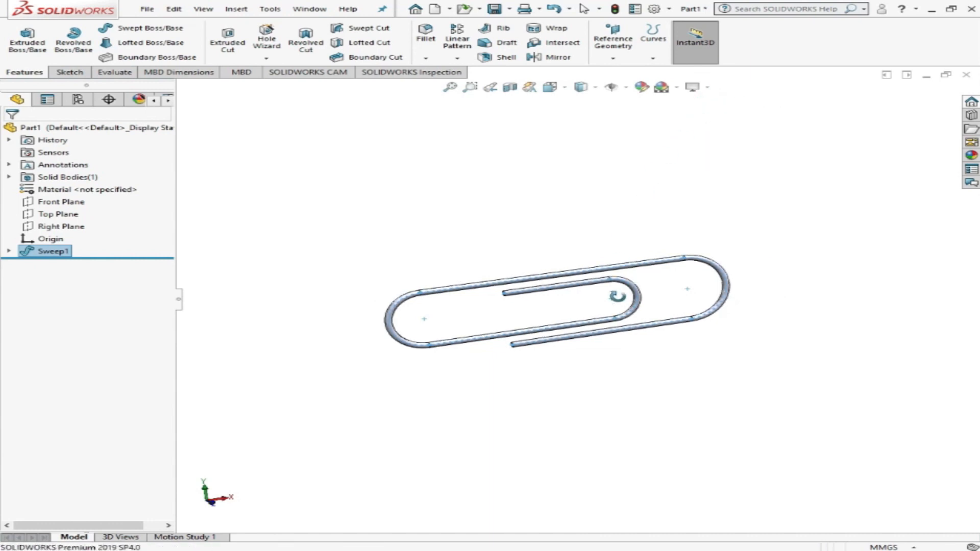
scroll(616, 296, "down", 1)
left_click(693, 87)
left_click(716, 102)
Step: Try shadows in shaded mode on the paper clip and switch them off again
left_click(693, 86)
left_click(710, 116)
mouse_move(640, 212)
middle_mouse_down()
mouse_move(689, 306)
mouse_move(654, 244)
mouse_move(688, 285)
mouse_move(595, 240)
middle_mouse_up()
left_click(693, 87)
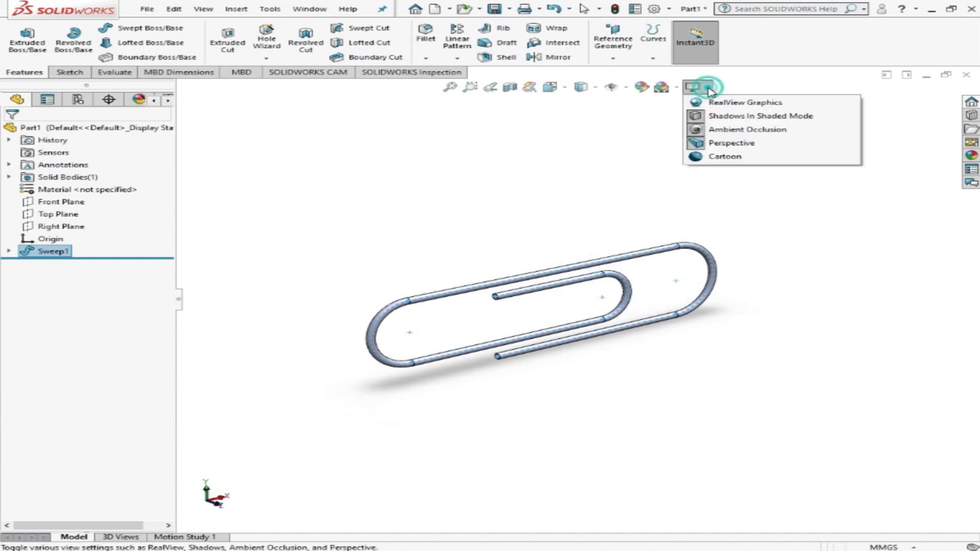
left_click(723, 116)
left_click(693, 87)
left_click(653, 136)
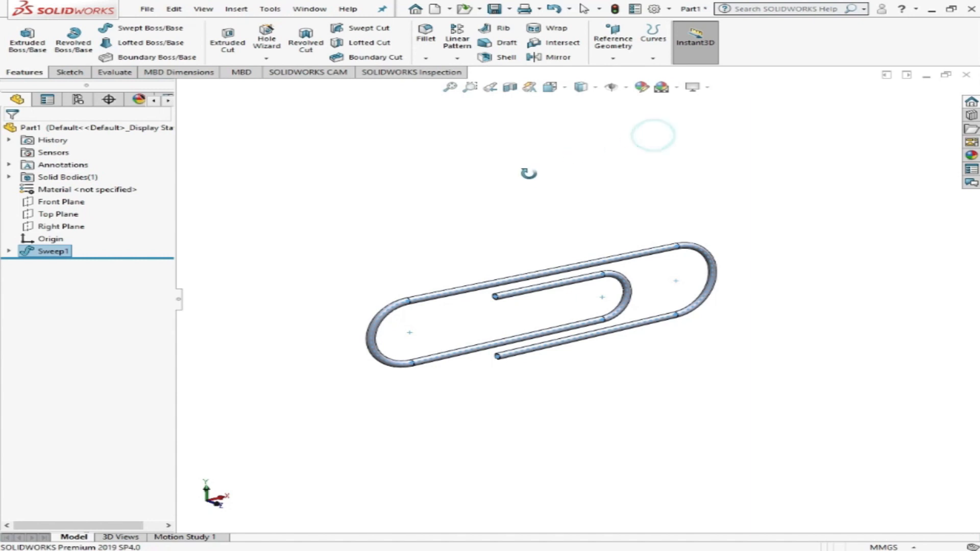
Step: Send the paper clip model to KeyShot 8 for rendering
middle_click_drag(528, 176, 520, 171)
scroll(512, 300, "down", 3)
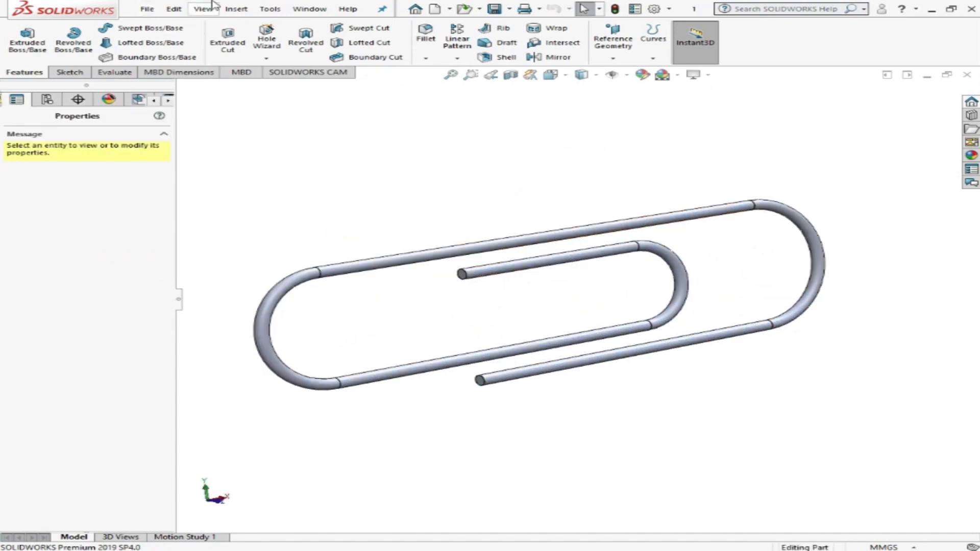
left_click(269, 9)
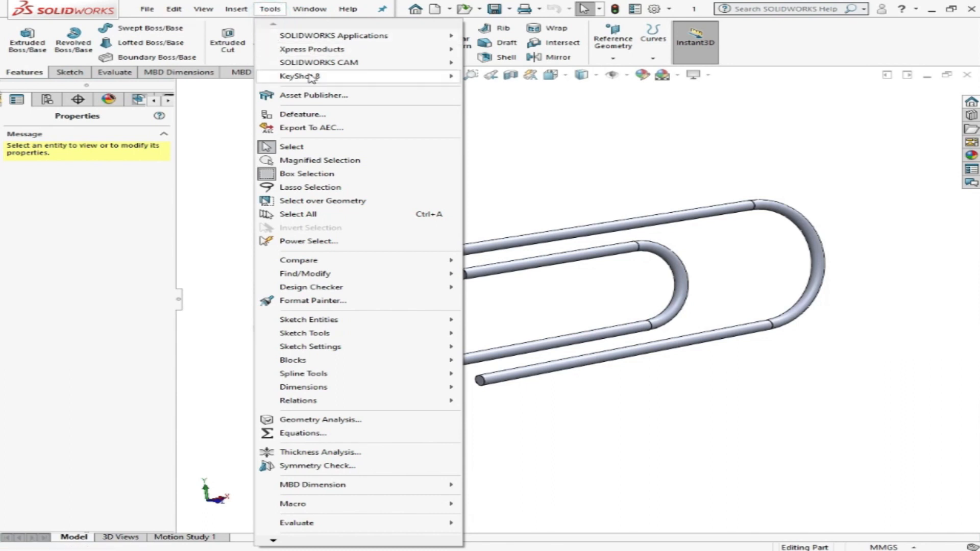
mouse_move(311, 77)
left_click(537, 78)
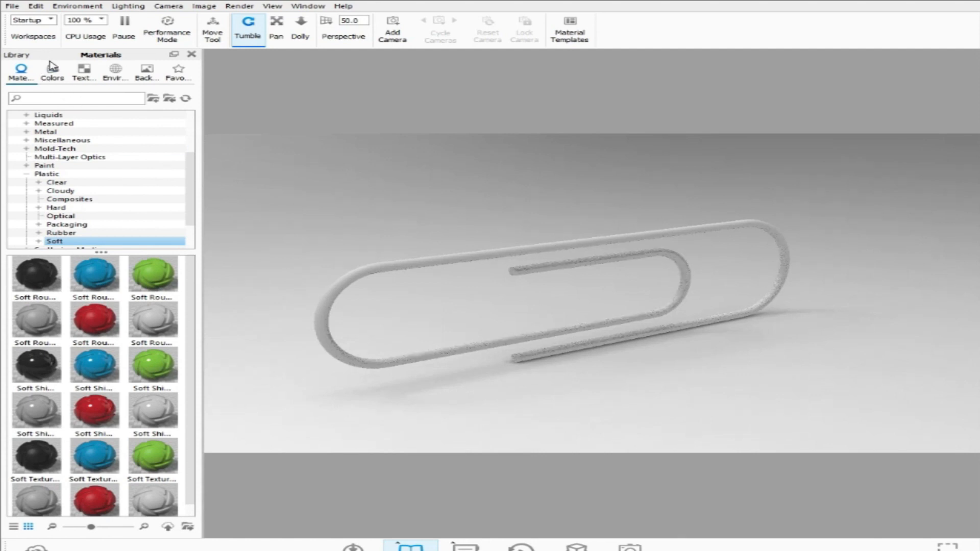
Step: Apply the third material of the library's Metal > Chrome category to the paper clip
left_click(51, 69)
left_click(83, 70)
left_click(20, 70)
left_click(26, 174)
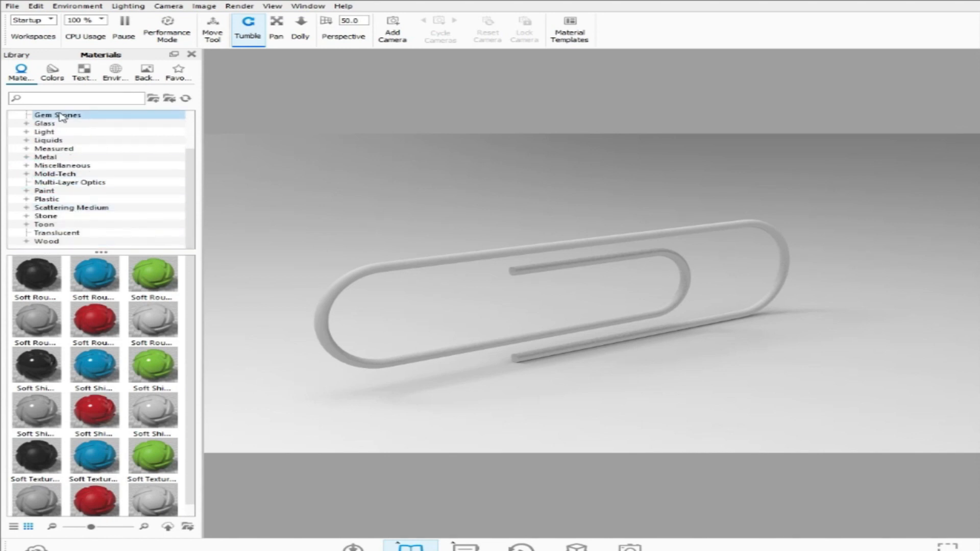
left_click(70, 157)
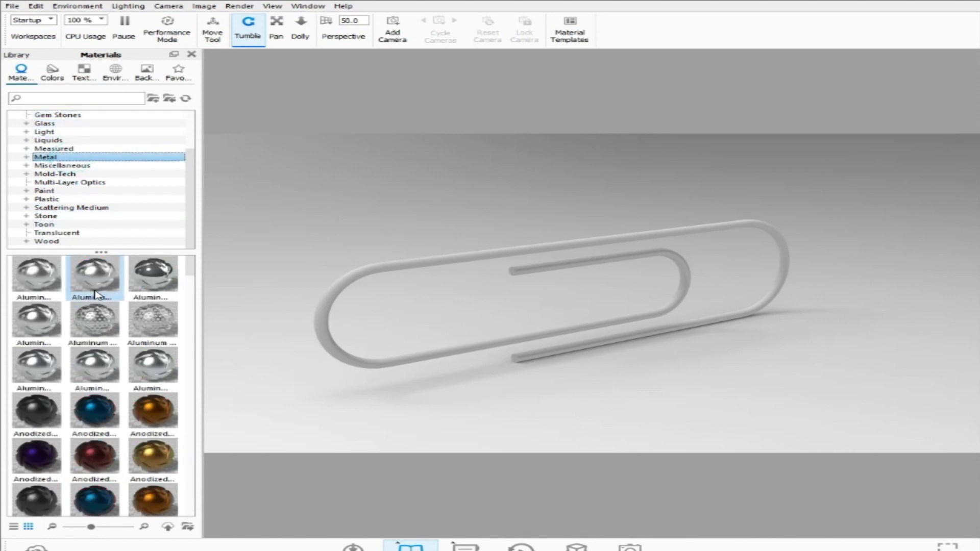
left_click(26, 157)
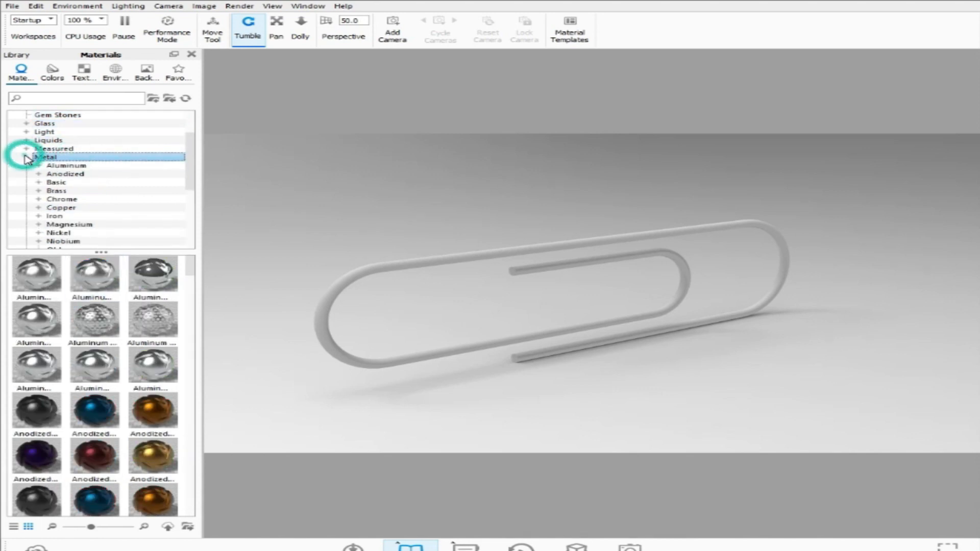
scroll(102, 168, "down", 2)
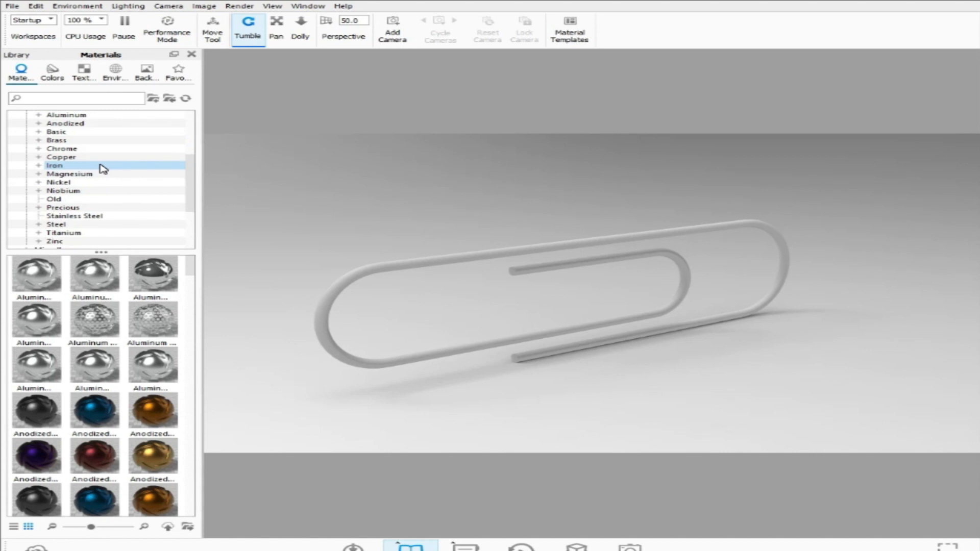
left_click(59, 151)
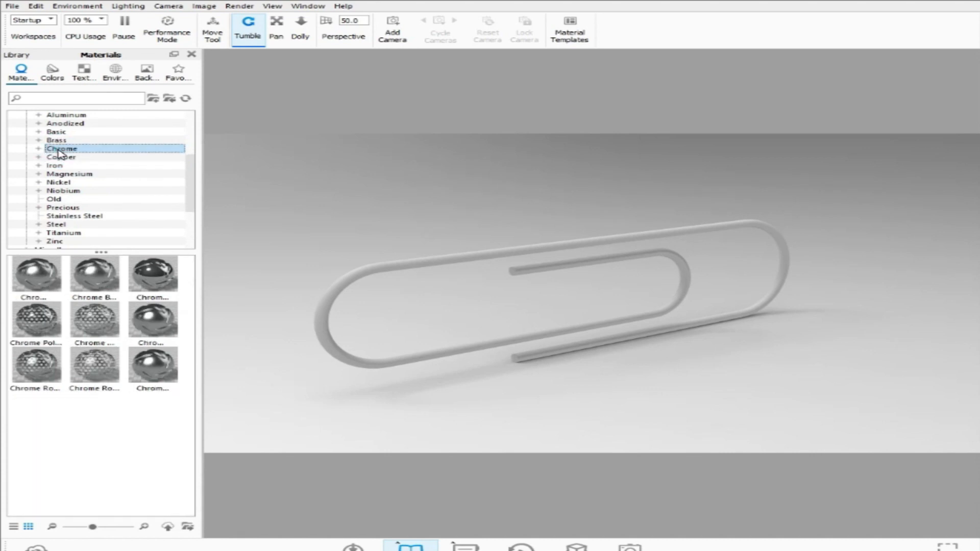
left_click_drag(156, 278, 397, 272)
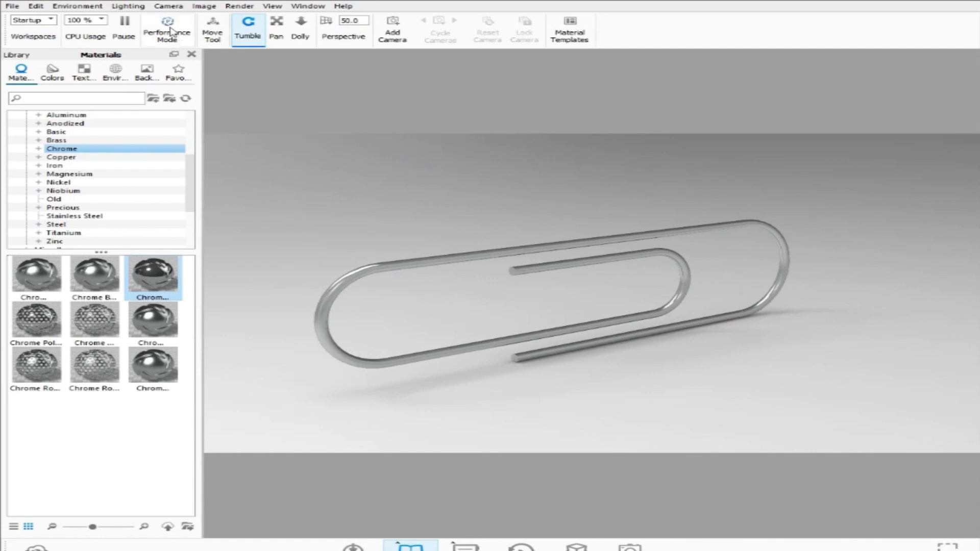
Step: Use the Product lighting preset for the scene and enable caustics
left_click(131, 6)
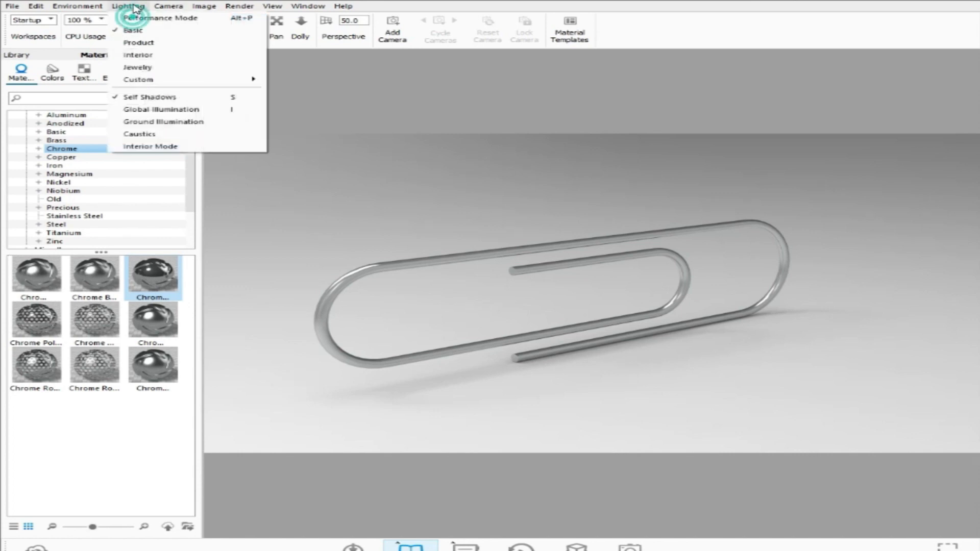
left_click(138, 42)
left_click(130, 6)
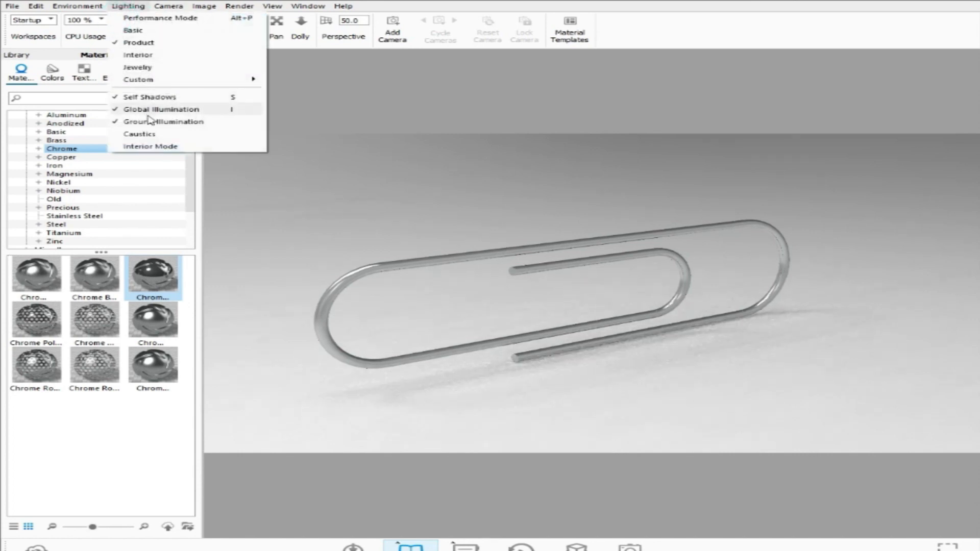
left_click(147, 133)
Step: Enable ground reflections and occlusion ground shadows in the scene environment
left_click(84, 6)
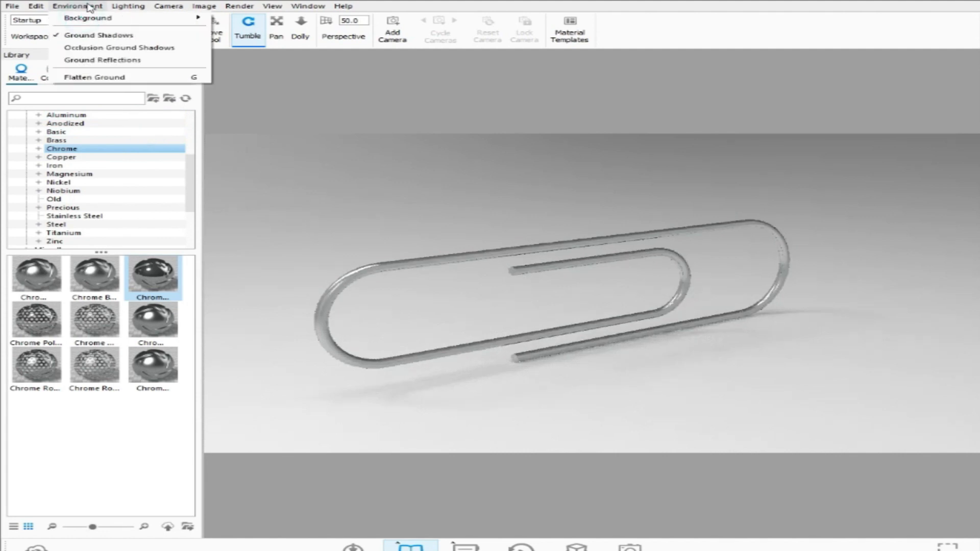
left_click(105, 59)
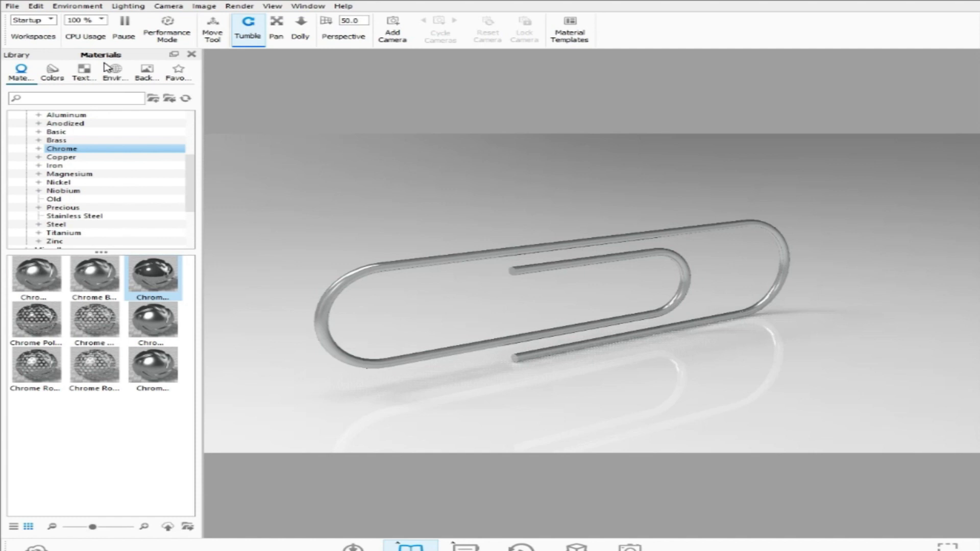
left_click(68, 10)
left_click(84, 46)
Step: Set the image resolution to the landscape preset 1280 x 720
left_click(212, 7)
left_click(216, 31)
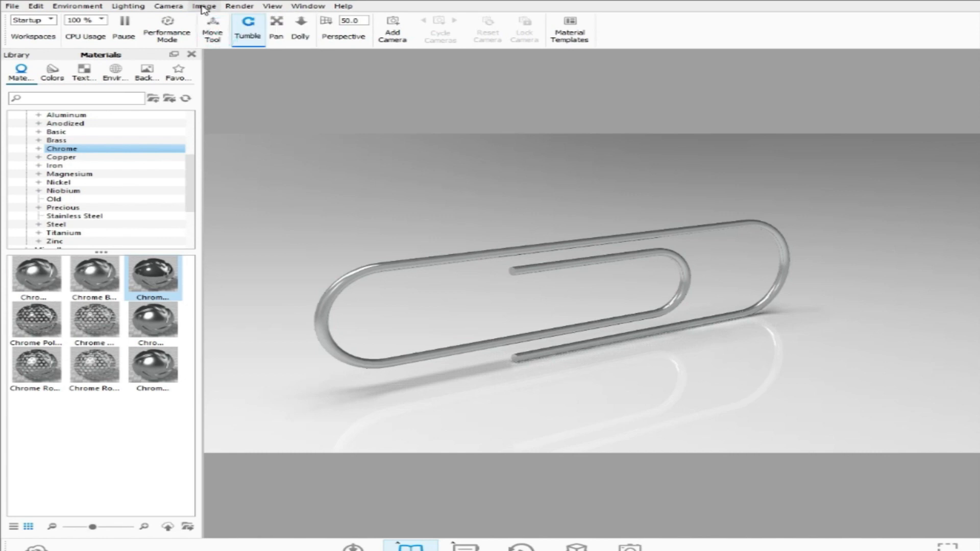
left_click(203, 7)
mouse_move(240, 18)
mouse_move(345, 18)
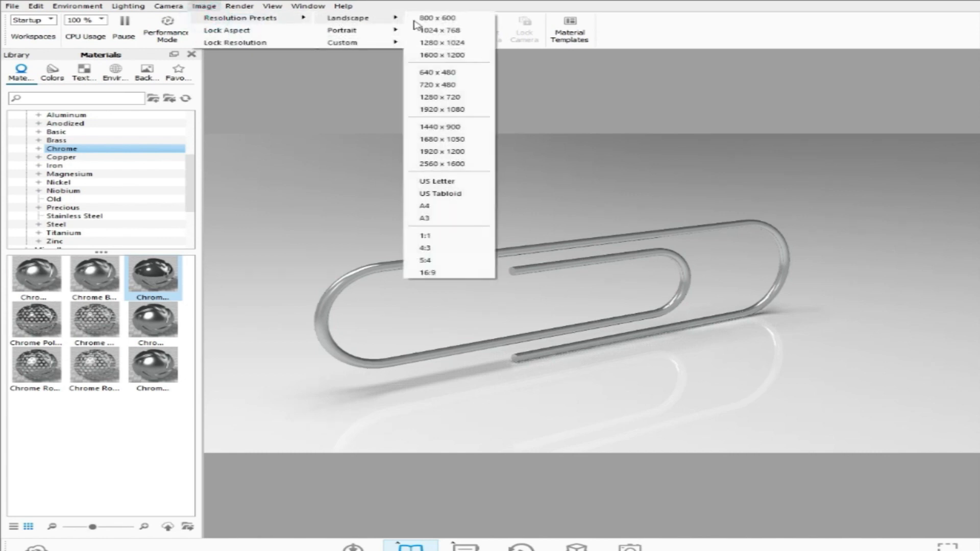
left_click(442, 96)
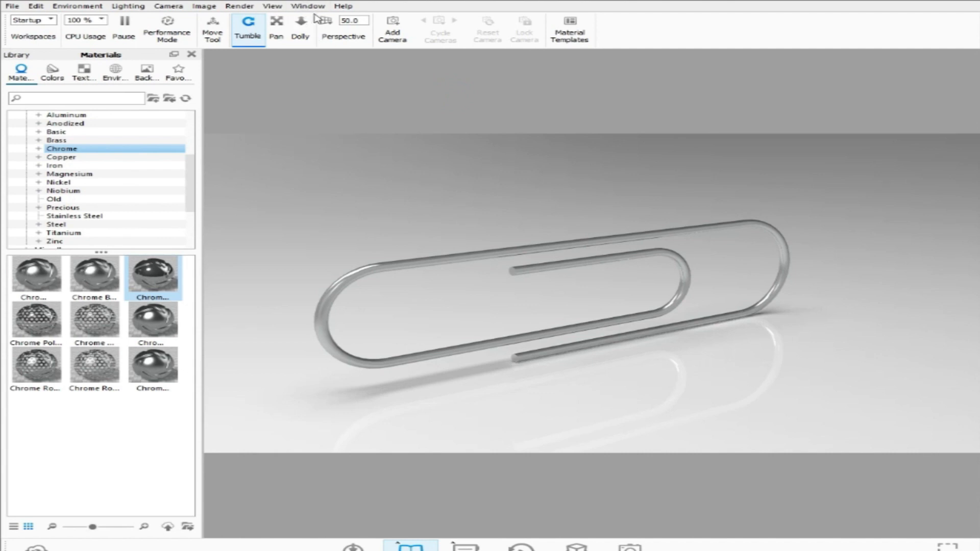
Step: Set the camera's perspective value to 67
left_click(328, 25)
left_click_drag(400, 36, 403, 36)
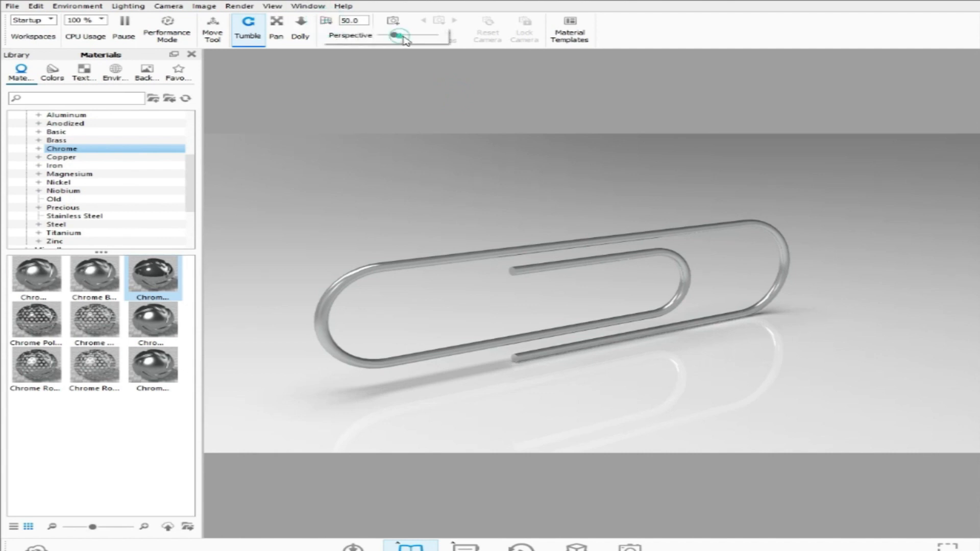
left_click(328, 24)
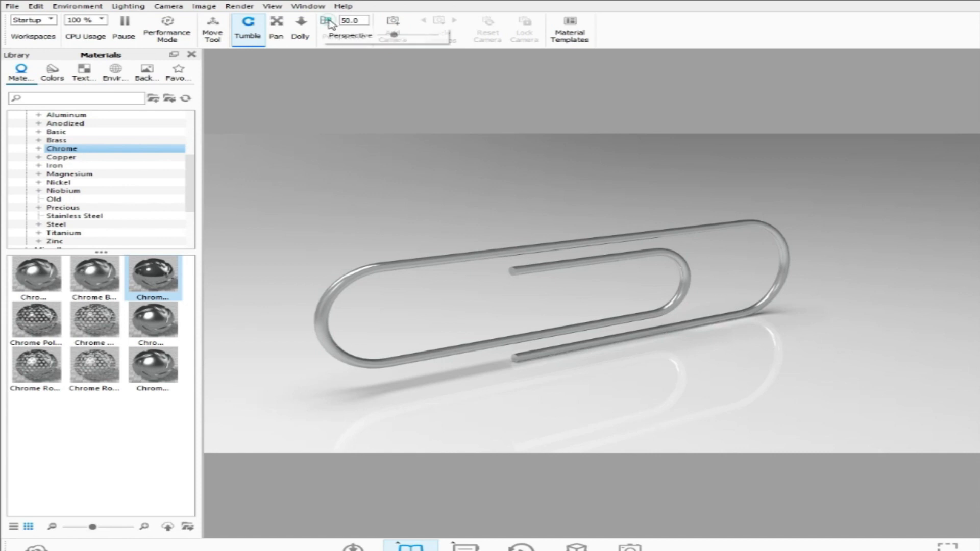
mouse_move(394, 36)
left_mouse_down()
mouse_move(446, 40)
mouse_move(400, 40)
left_mouse_up()
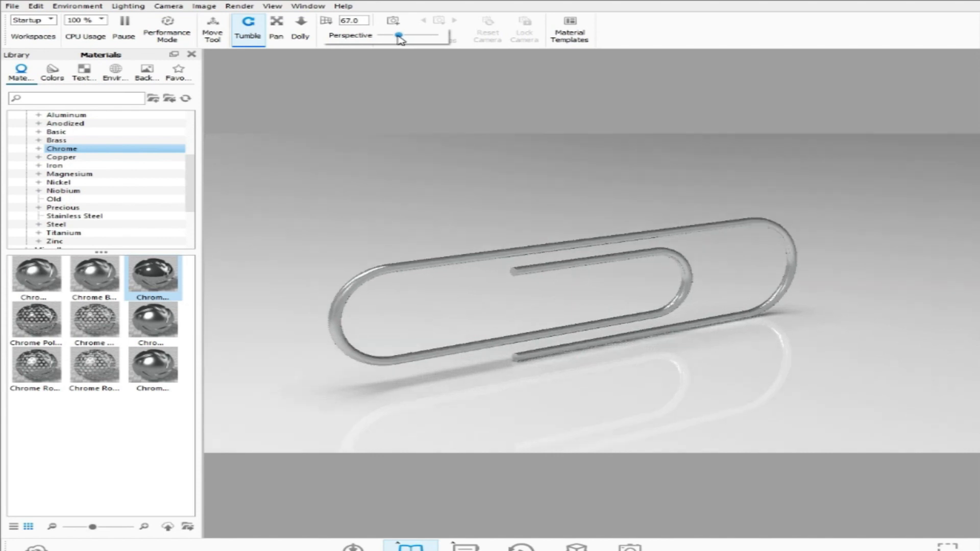
left_click(309, 84)
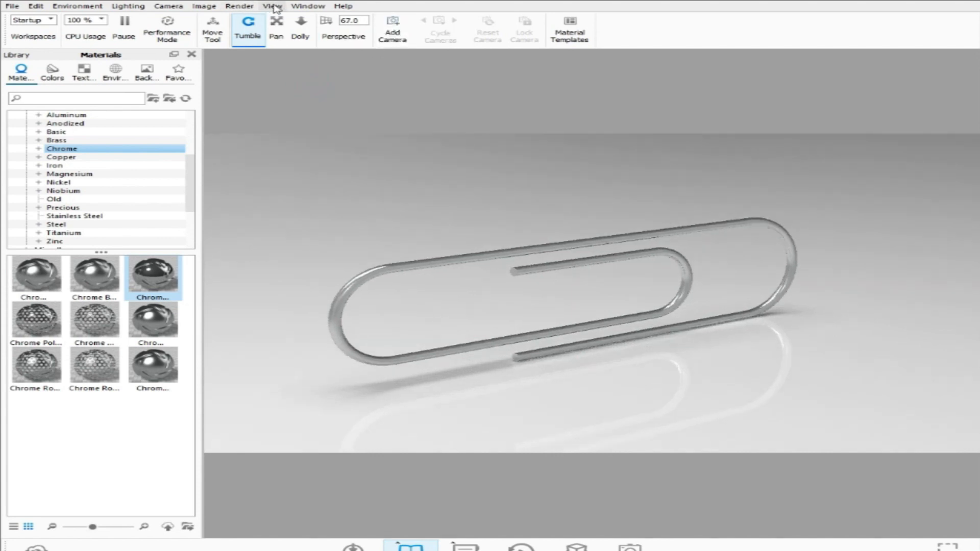
left_click(299, 6)
mouse_move(351, 7)
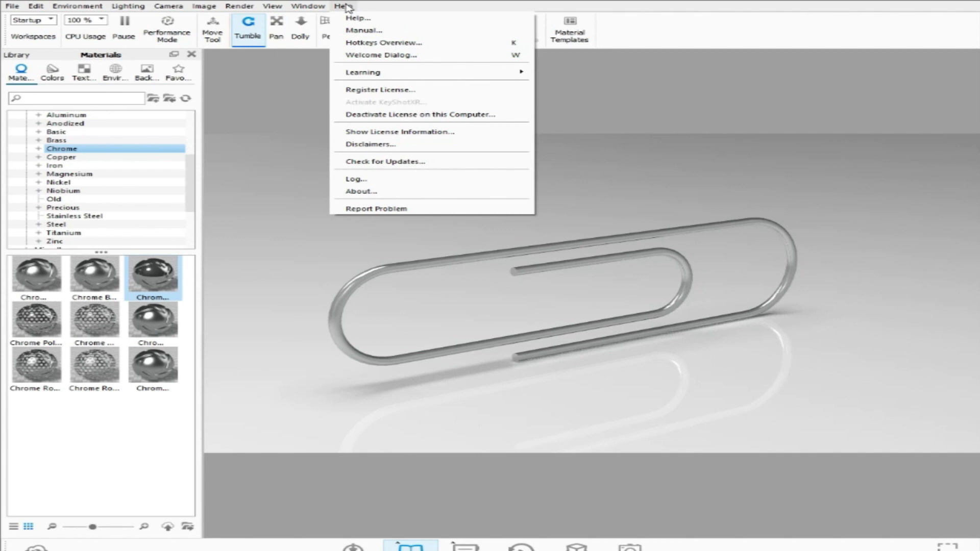
mouse_move(282, 6)
left_click(260, 155)
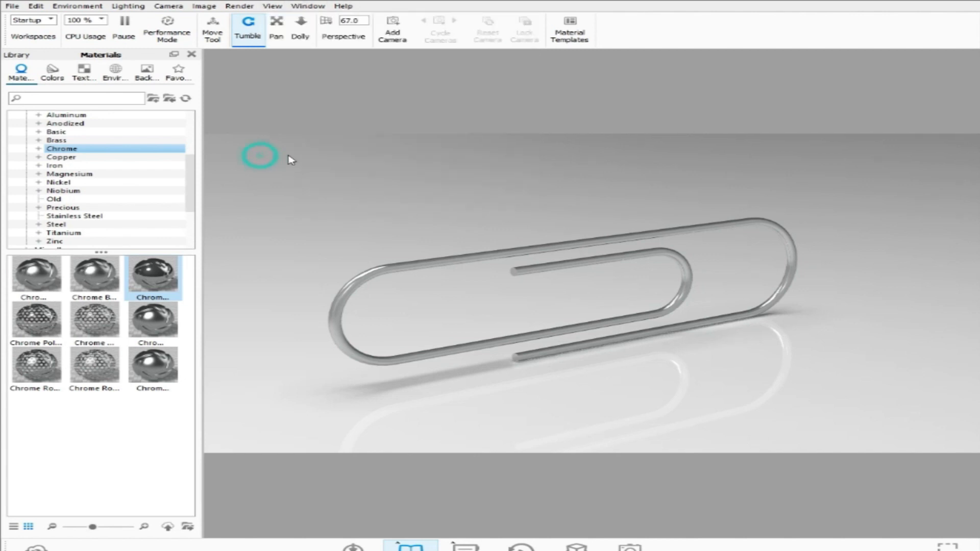
Step: Center and fit the paper clip model in the scene
right_click(366, 159)
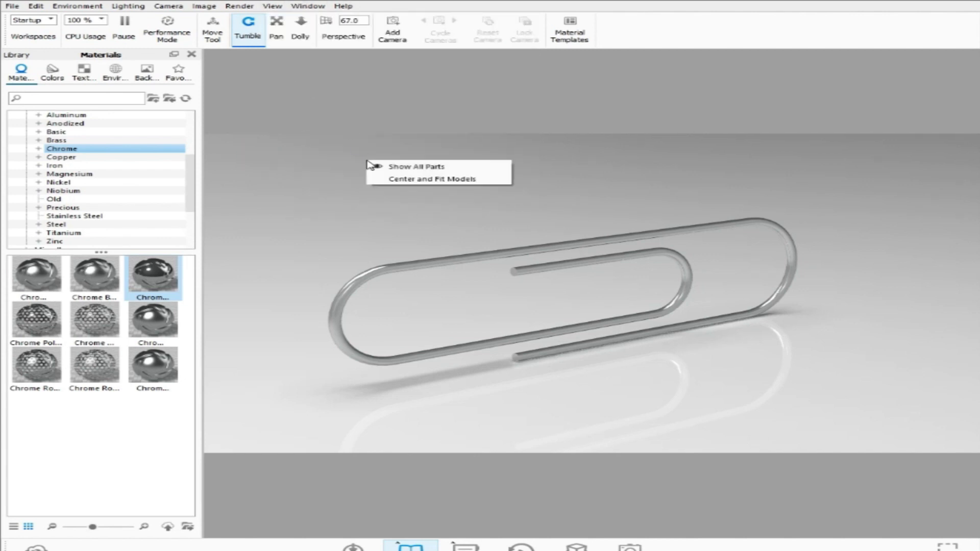
left_click(383, 180)
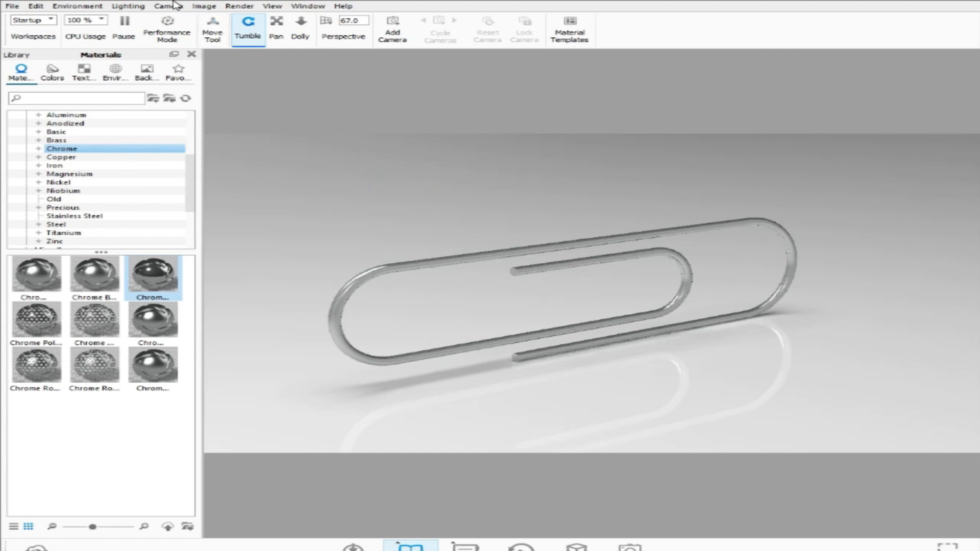
Step: Look through the color libraries, including the PANTONE+ Pastels & Neons swatches, and the available textures
left_click(240, 5)
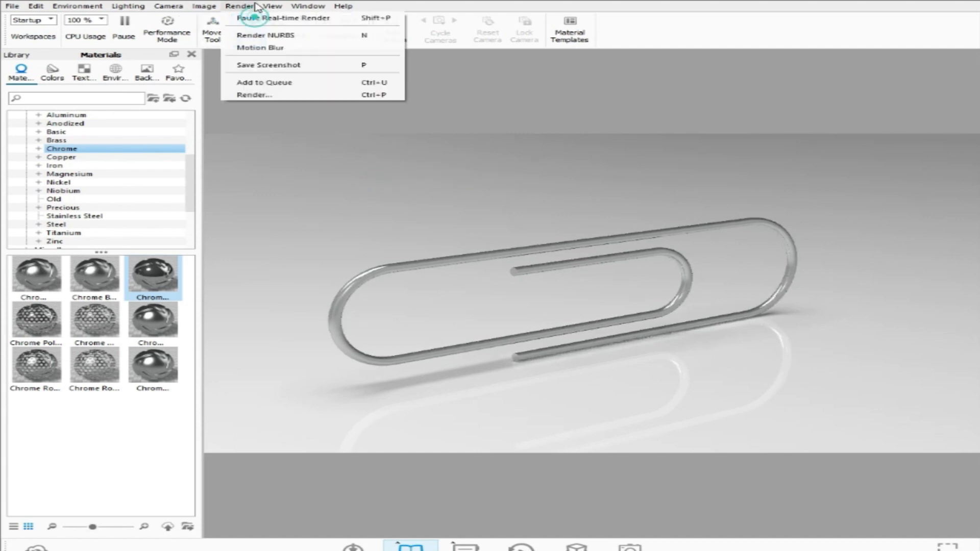
left_click(331, 152)
left_click(53, 72)
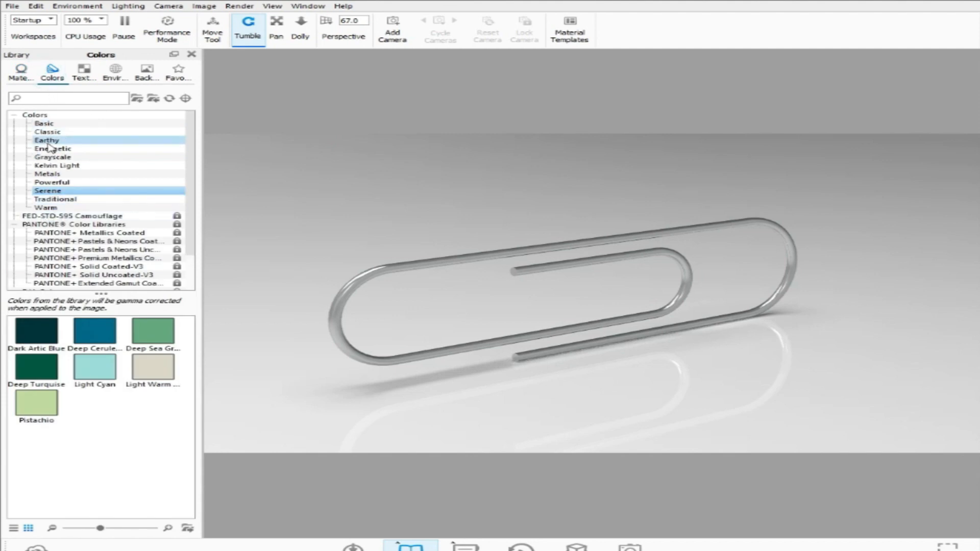
scroll(56, 194, "down", 2)
left_click(76, 207)
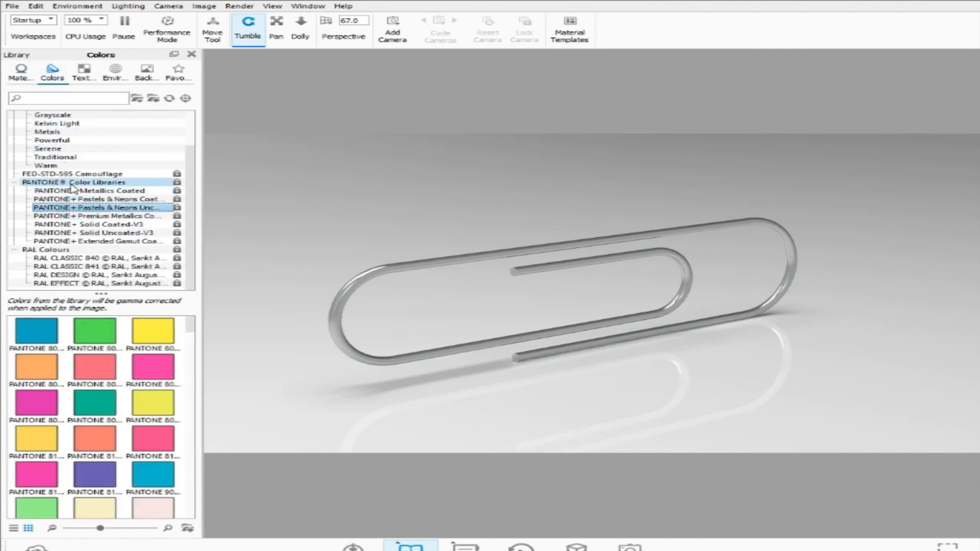
scroll(69, 183, "up", 2)
left_click(64, 157)
left_click(64, 139)
left_click(86, 71)
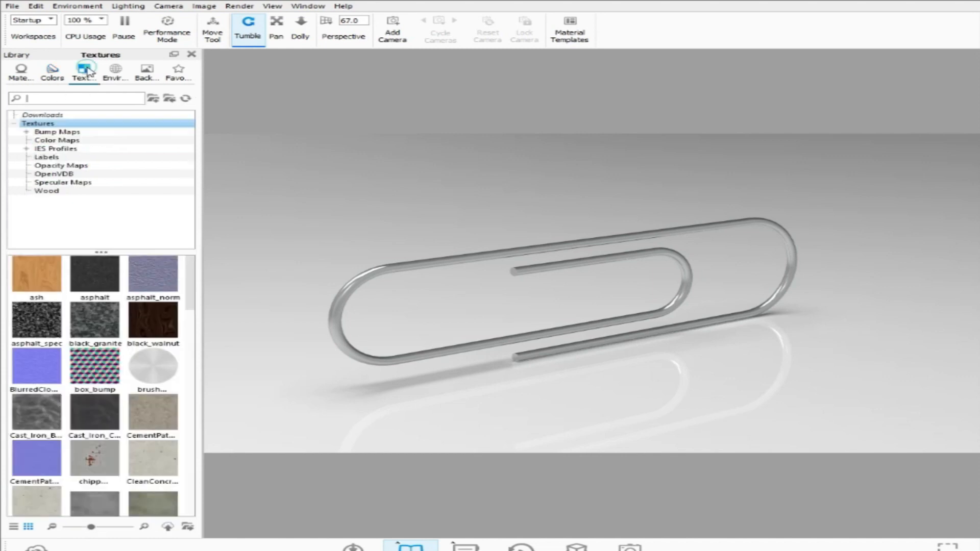
Step: Try the Basic 4K environment on the paper clip scene
left_click(115, 70)
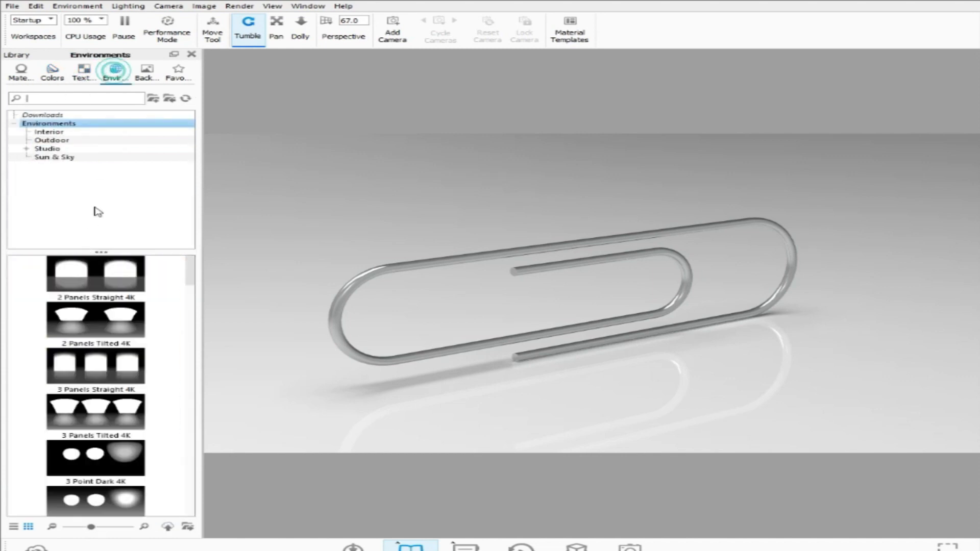
scroll(72, 355, "down", 3)
left_click_drag(84, 408, 325, 252)
left_click_drag(93, 329, 236, 258)
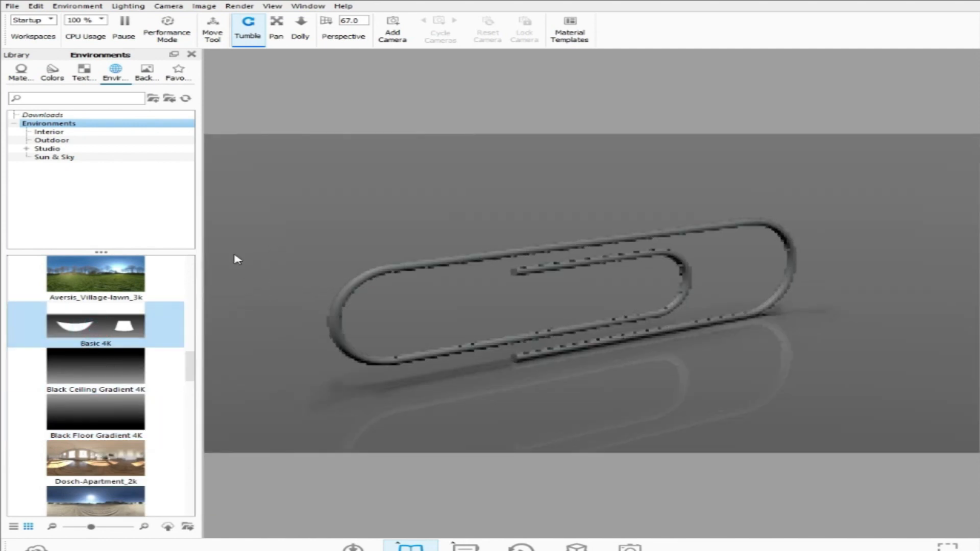
Step: Apply the 3 Point Medium 4K environment to the paper clip scene
scroll(89, 306, "up", 5)
left_click_drag(95, 282, 370, 219)
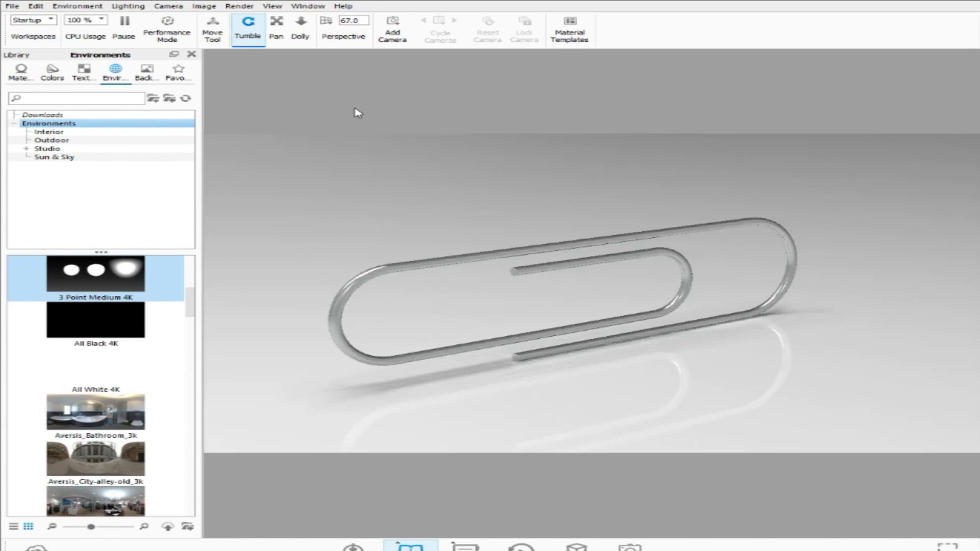
Step: Open the render output settings for a still image of the scene
left_click(243, 6)
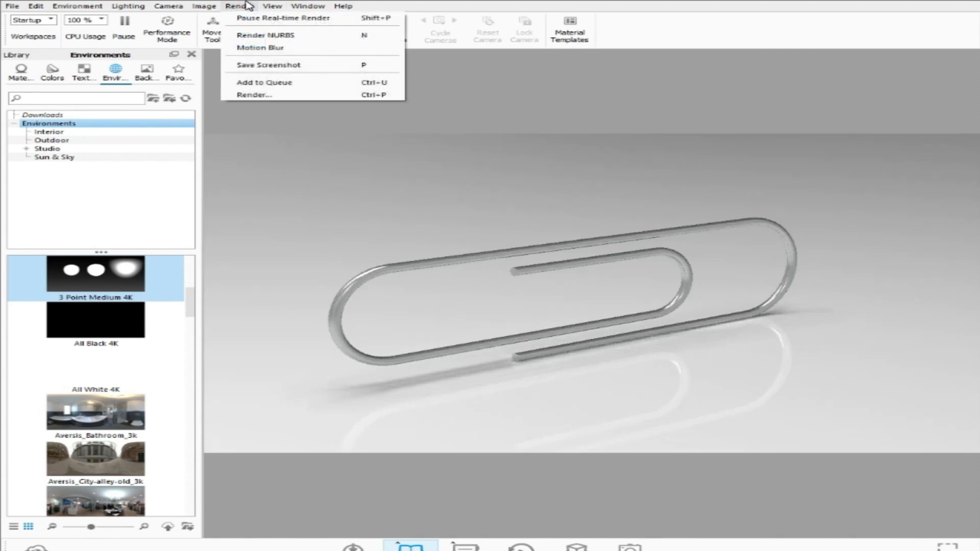
left_click(266, 96)
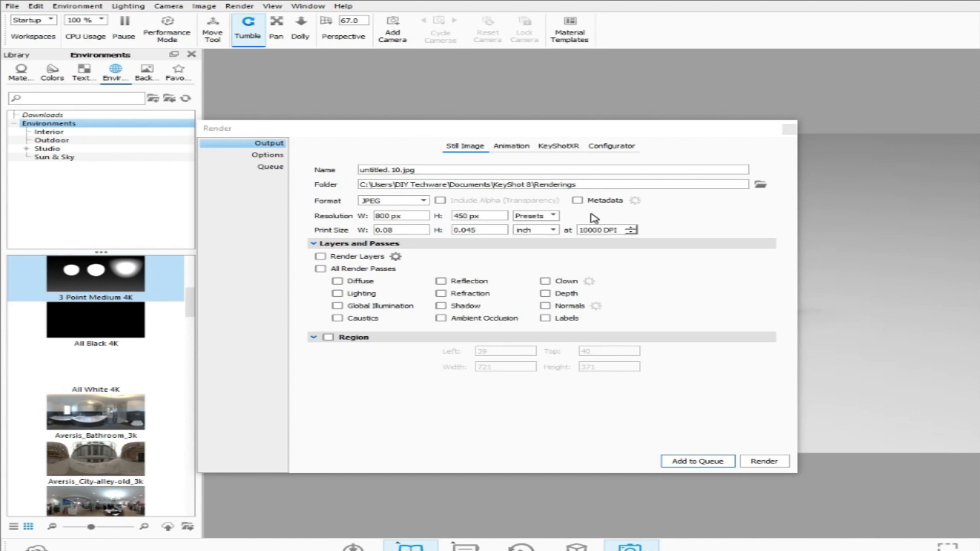
Step: Try enabling the render layers and all render passes for the still image, and switch both off again
left_click(319, 256)
left_click(321, 269)
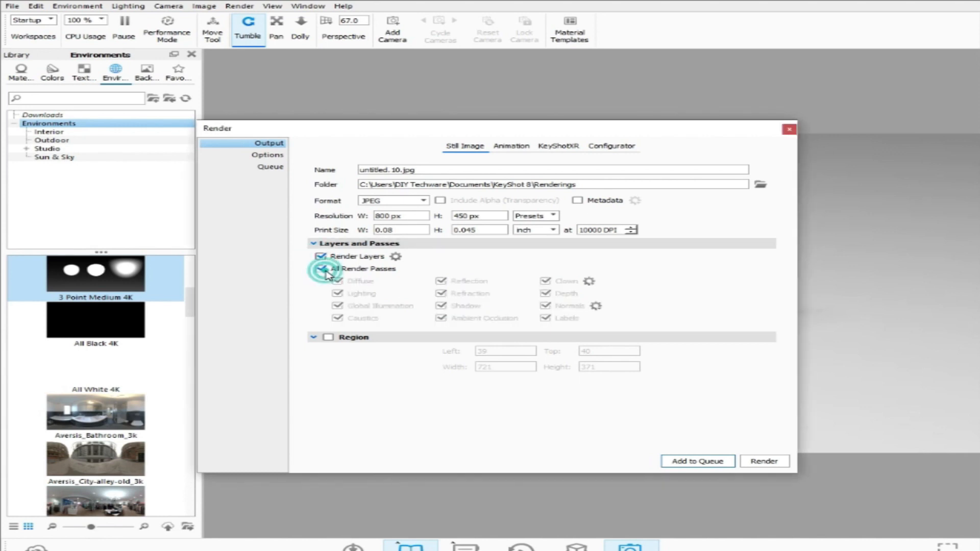
left_click(320, 268)
left_click(320, 256)
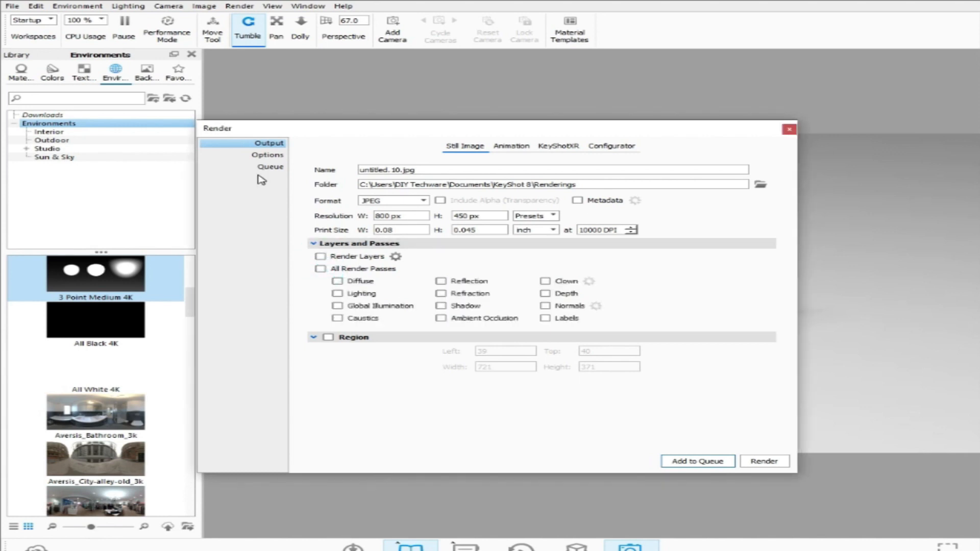
Step: Set the render quality to a maximum of 64 samples and keep CPU usage at all 4 cores
left_click(267, 155)
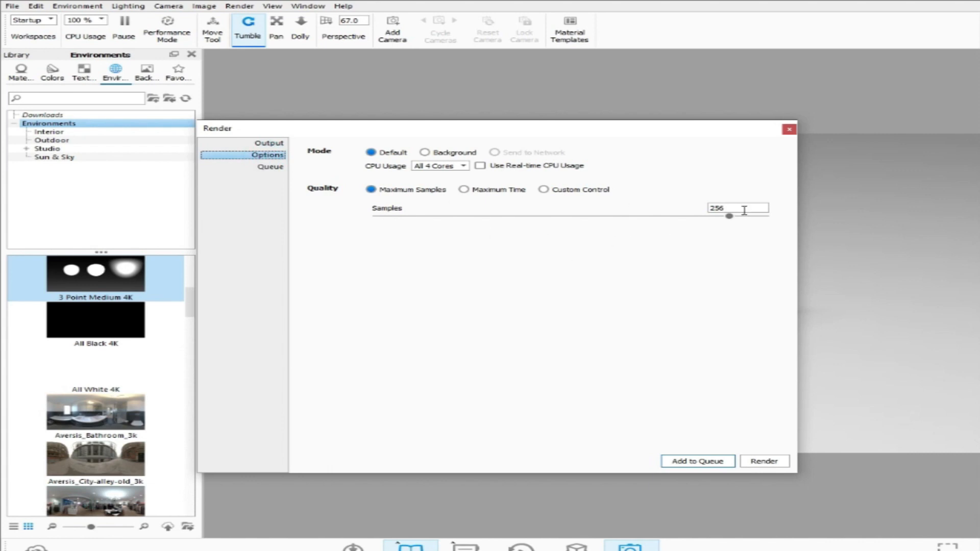
left_click_drag(729, 216, 534, 216)
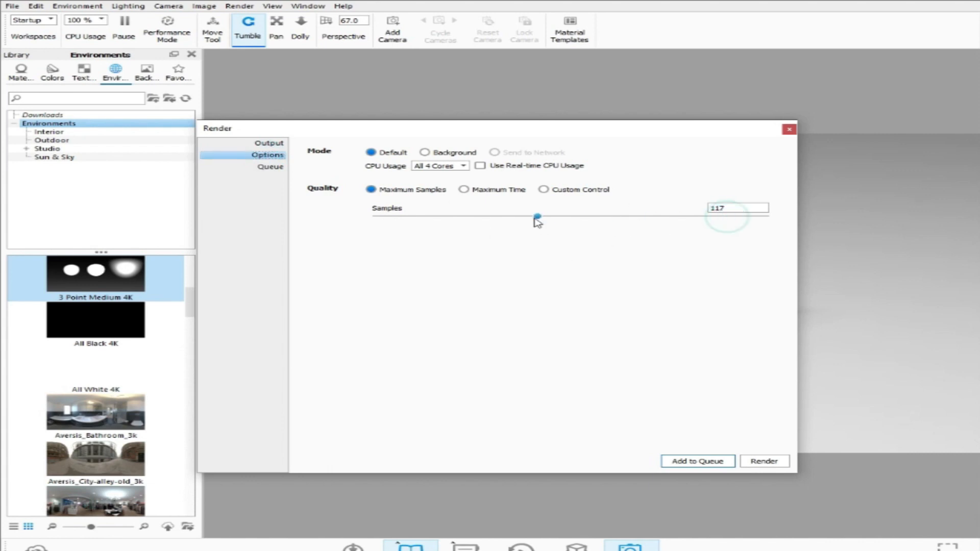
double_click(735, 207)
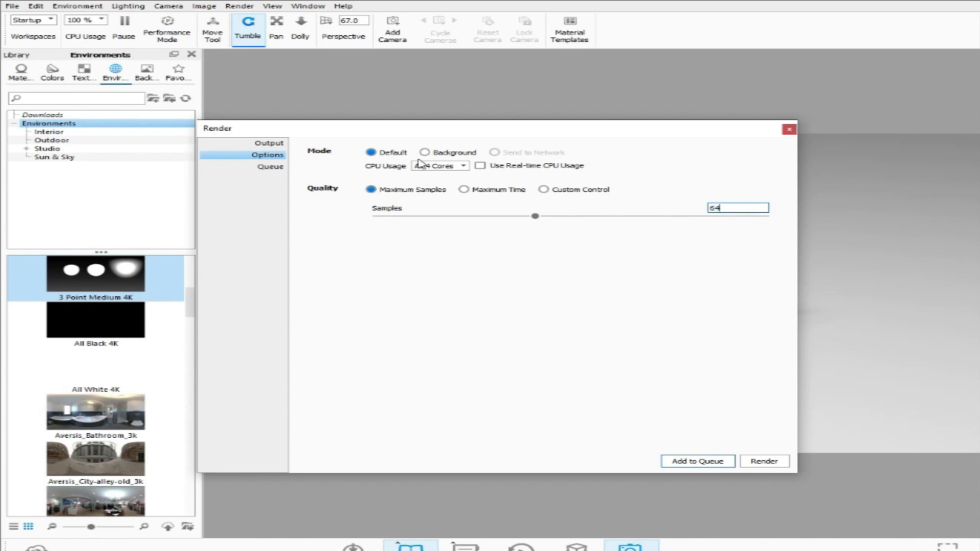
left_click(453, 166)
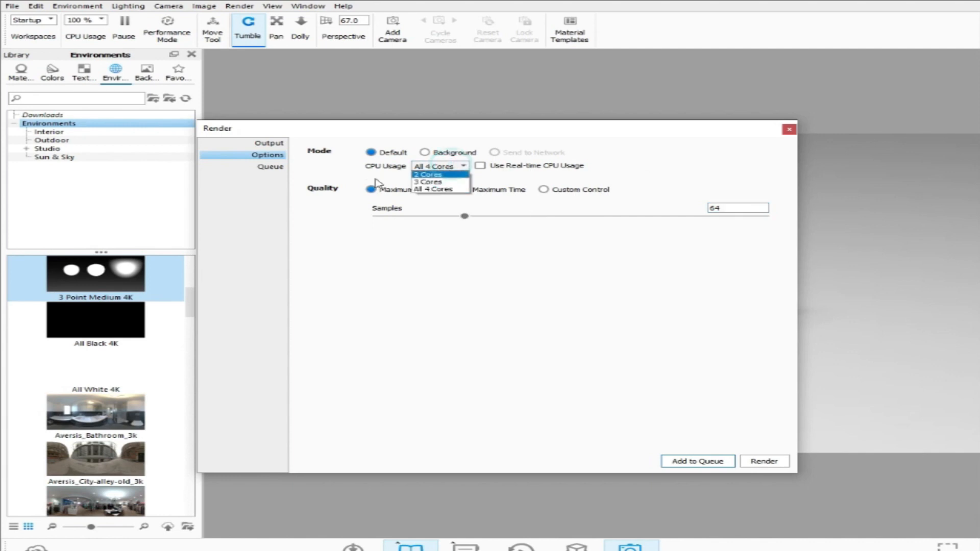
left_click(333, 171)
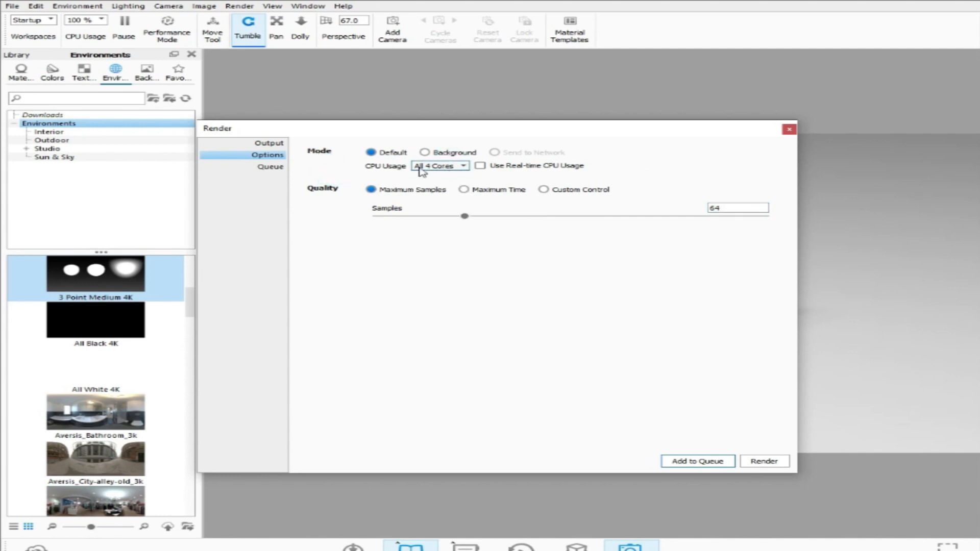
Step: Check the render queue and output settings, then render the JPEG still image and maximize its render window
left_click(262, 169)
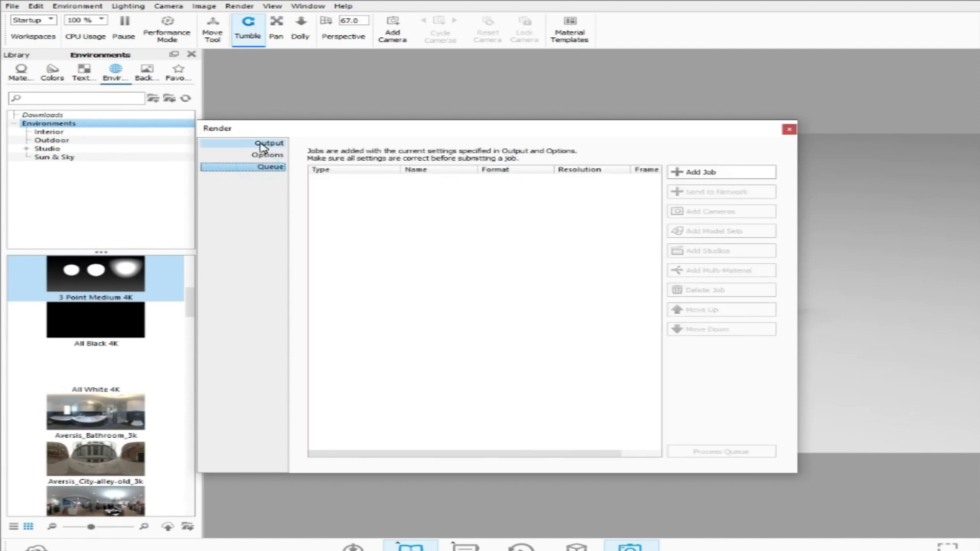
left_click(262, 145)
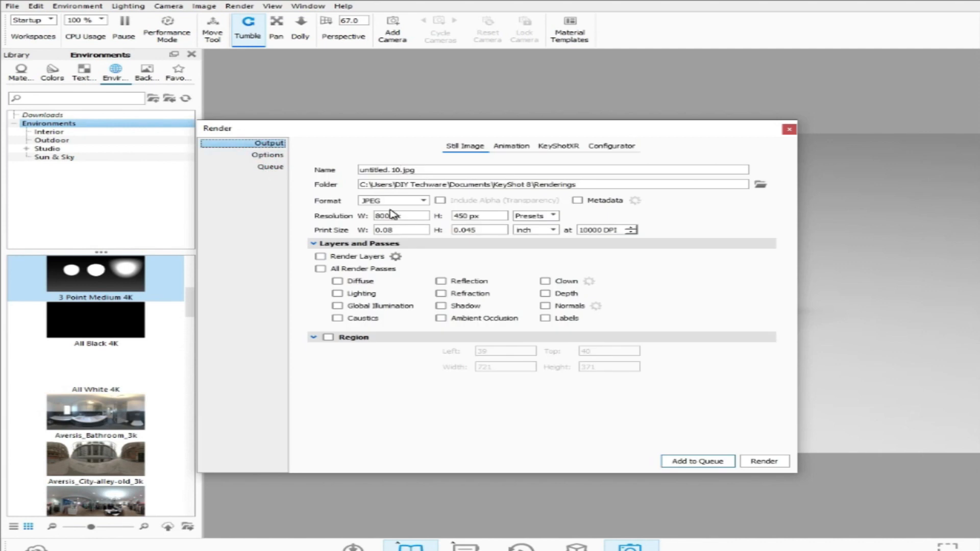
left_click(763, 461)
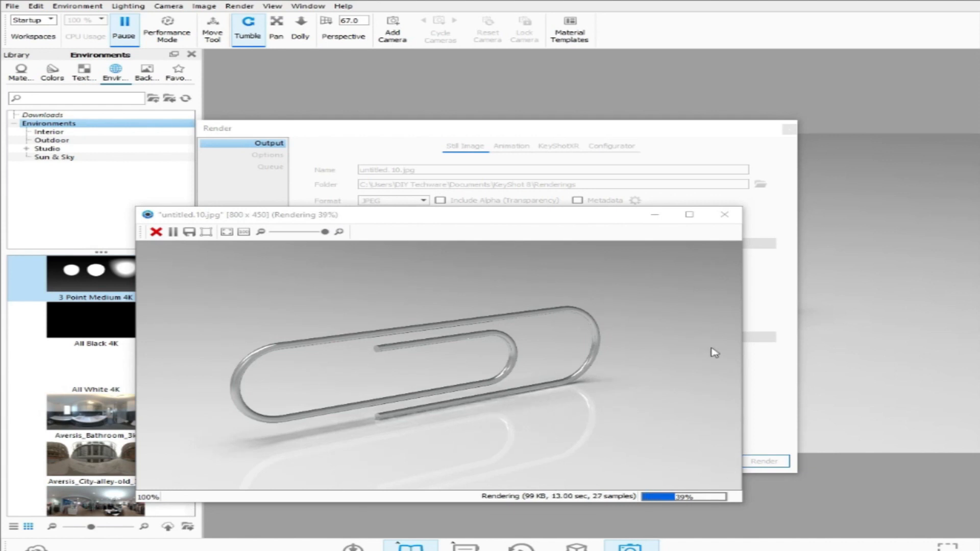
left_click(689, 214)
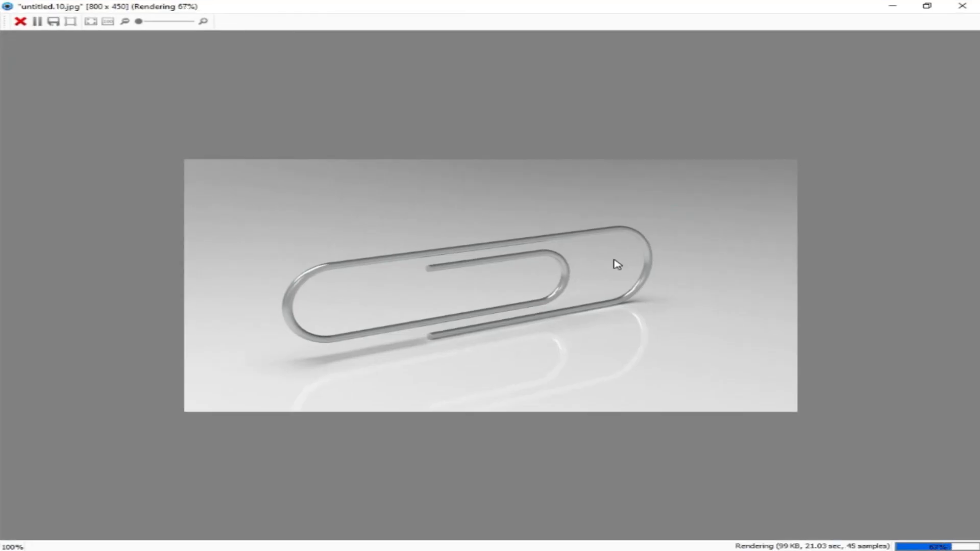